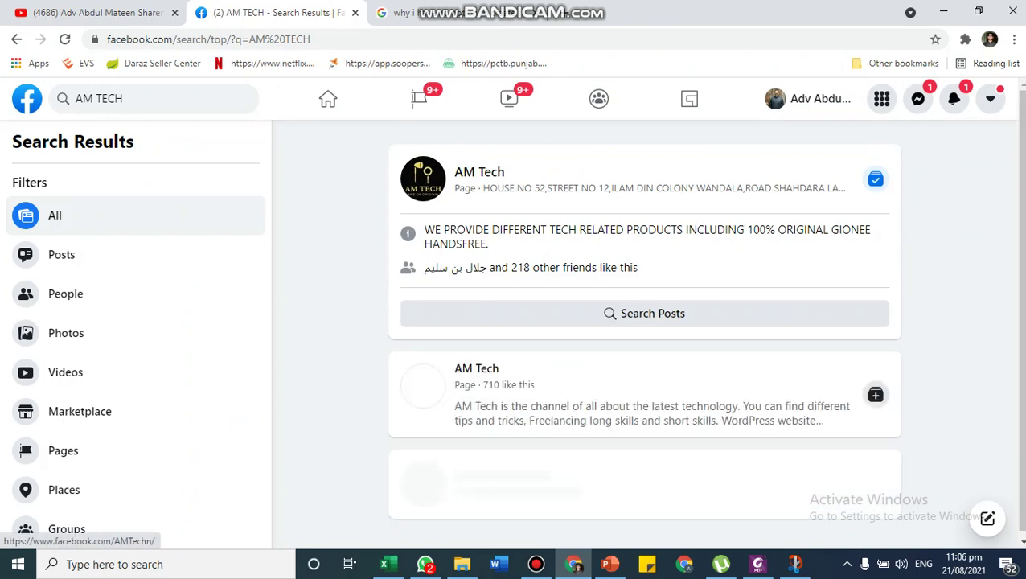
# - Open the AM Tech page with the Product/Service handle from the search results and look through its page management options
pyautogui.click(480, 172)
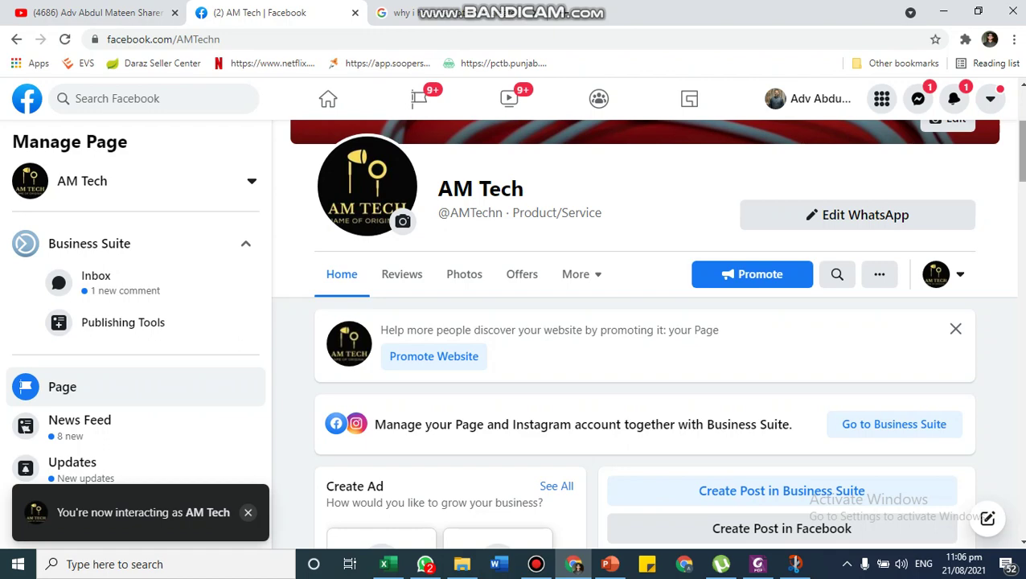
pyautogui.scroll(3, 644, 250)
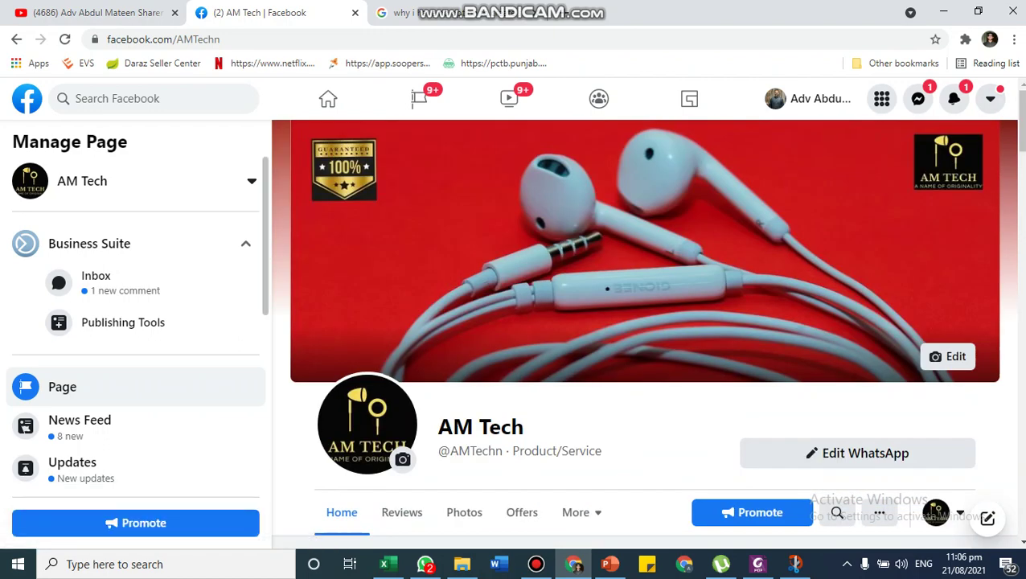
pyautogui.scroll(-4, 136, 378)
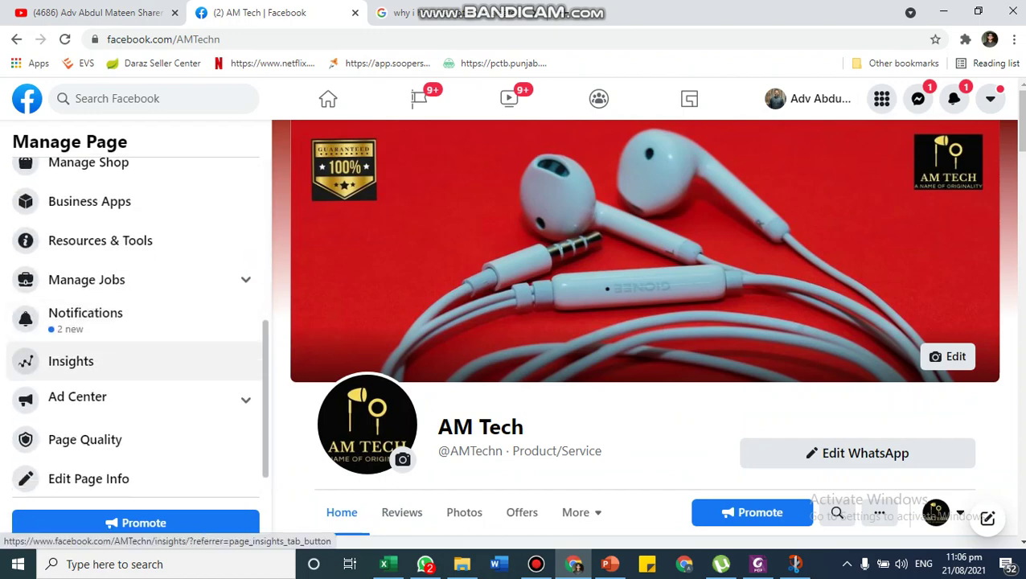
pyautogui.scroll(4, 137, 346)
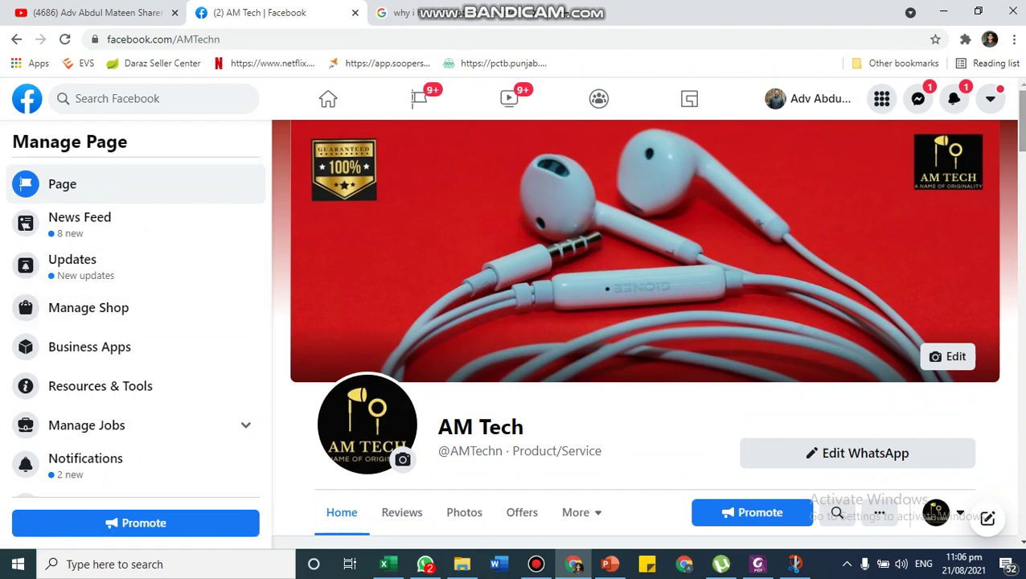
pyautogui.scroll(3, 136, 321)
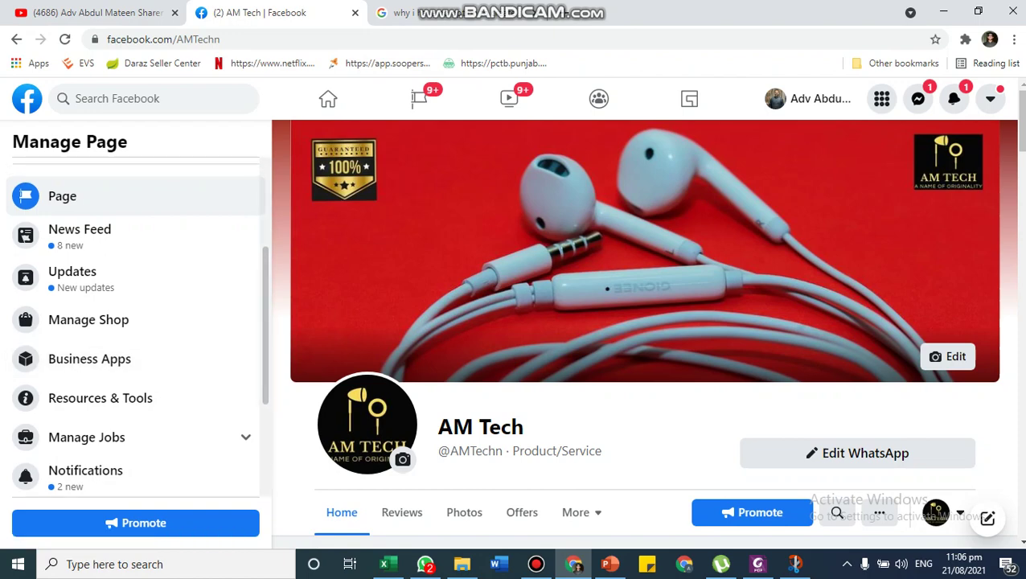
pyautogui.scroll(-5, 137, 402)
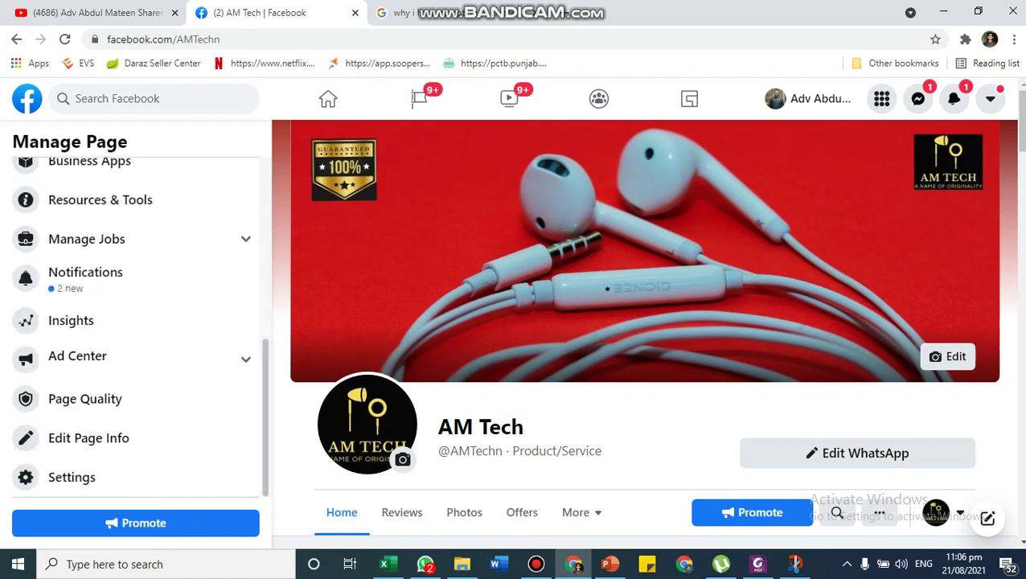
# - Open the page's Templates and Tabs settings and review the list of available page templates
pyautogui.click(72, 477)
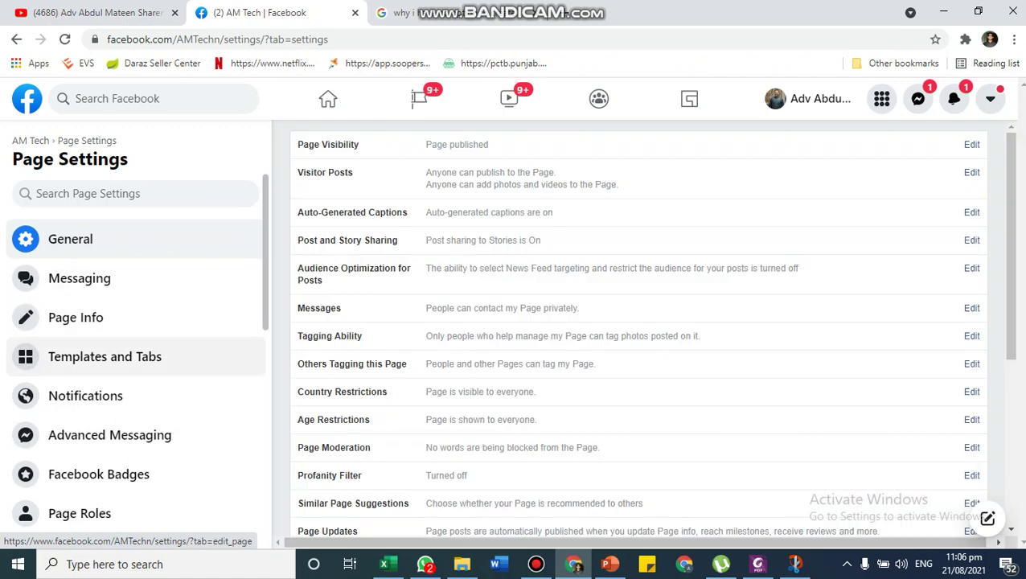
pyautogui.click(104, 356)
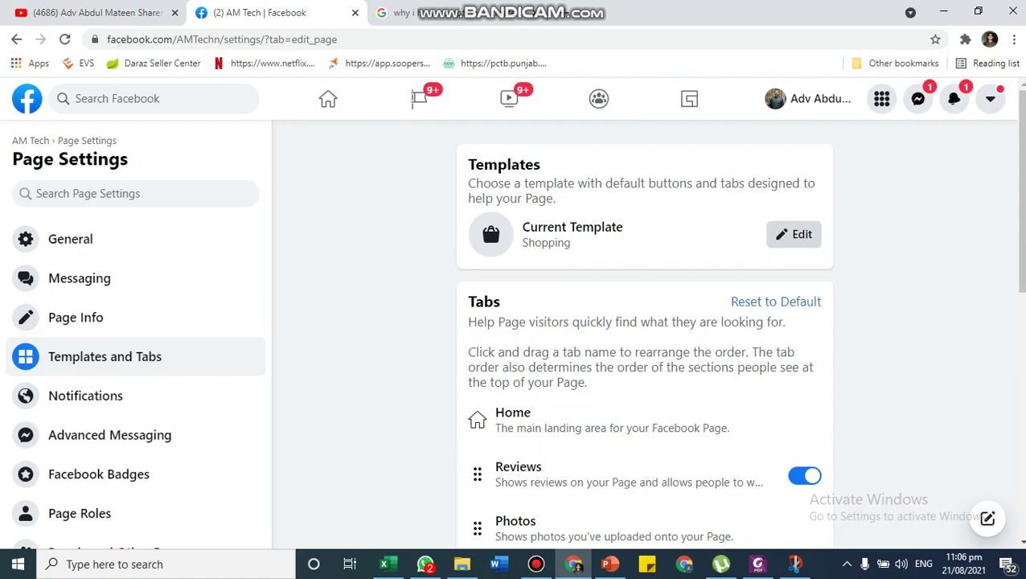
pyautogui.click(794, 234)
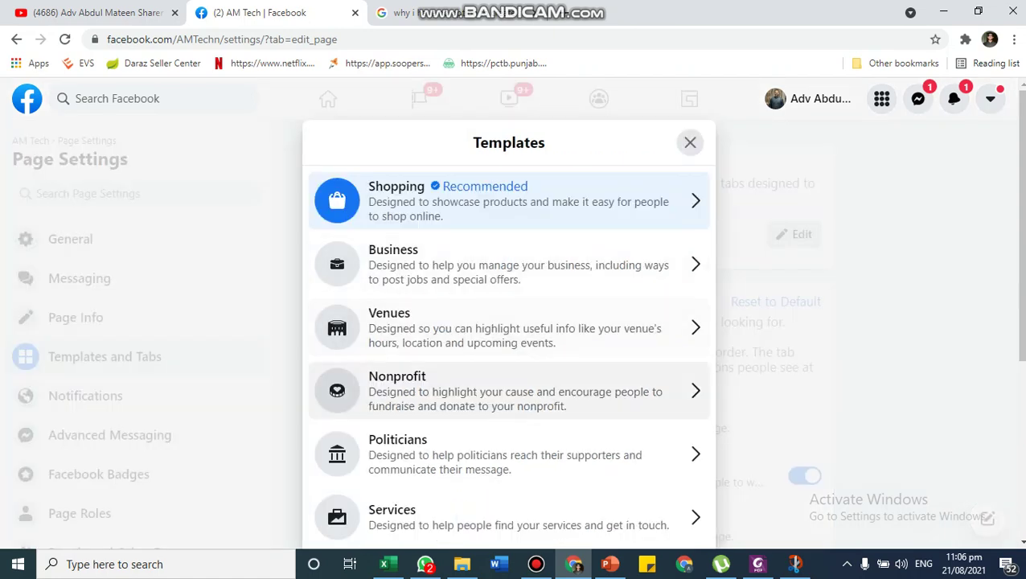
pyautogui.scroll(-3, 509, 322)
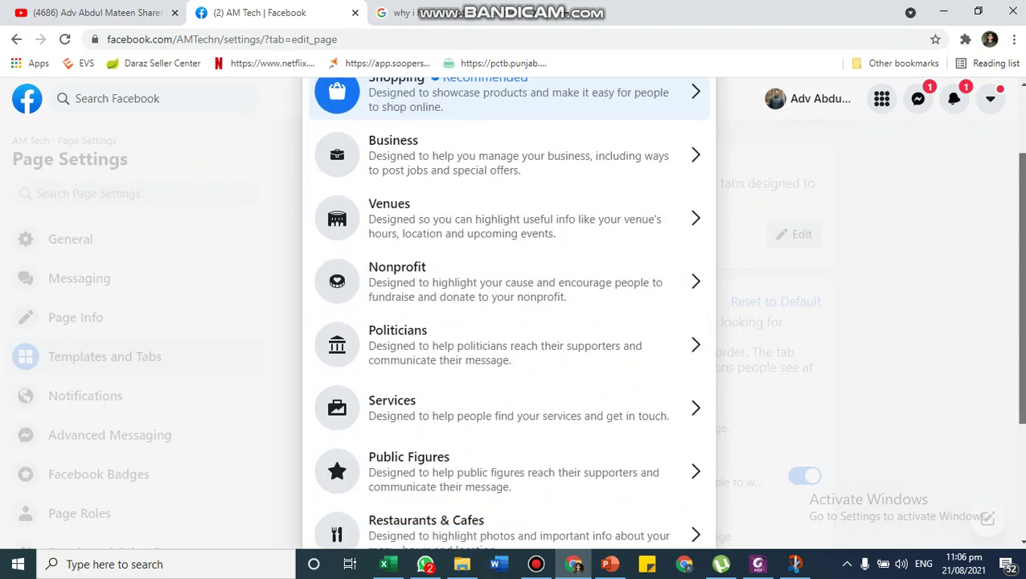
pyautogui.scroll(-1, 509, 322)
pyautogui.scroll(5, 509, 321)
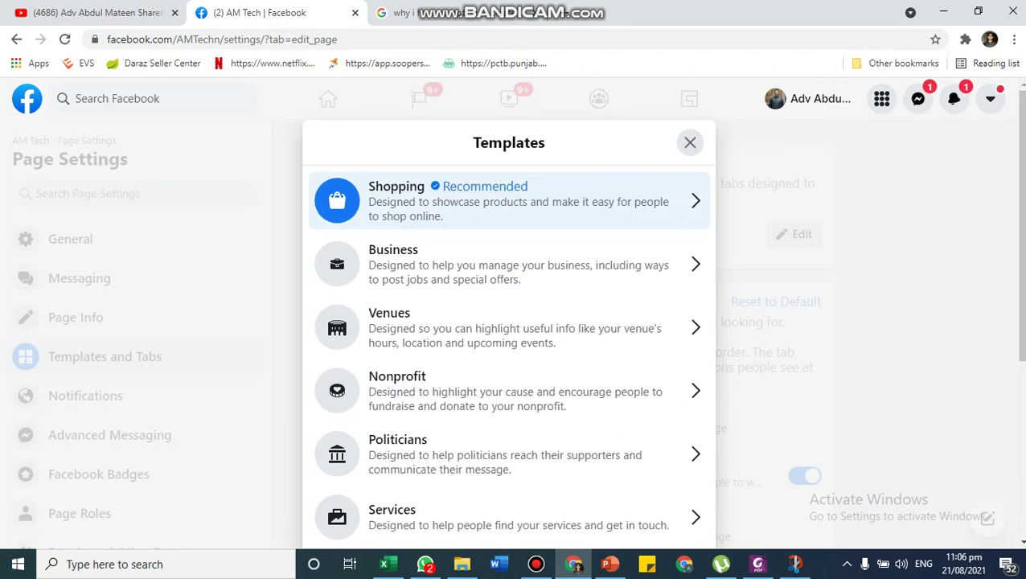
pyautogui.click(690, 143)
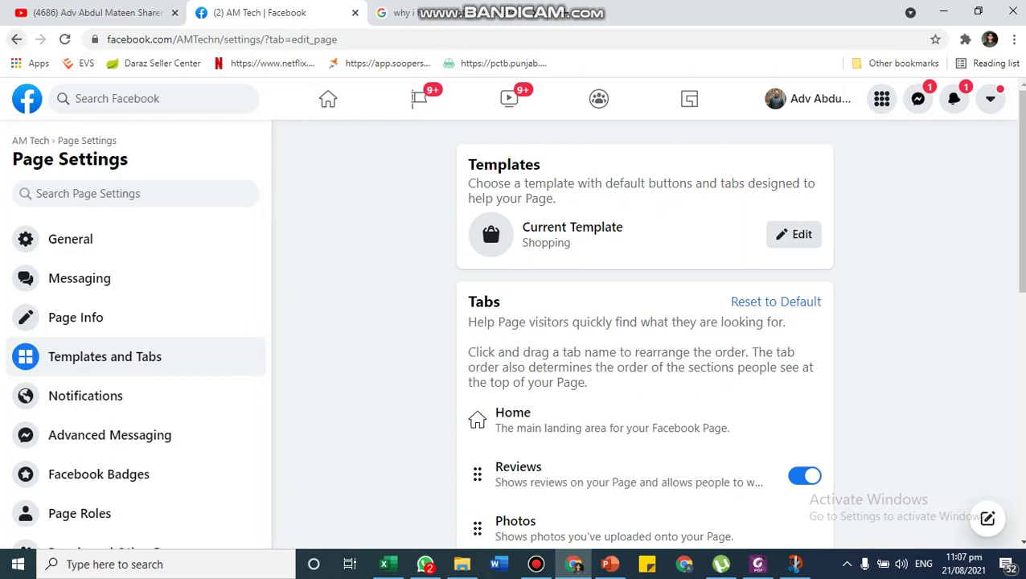
# - Return from the settings to the AM Tech page and open its Manage Shop section
pyautogui.click(16, 39)
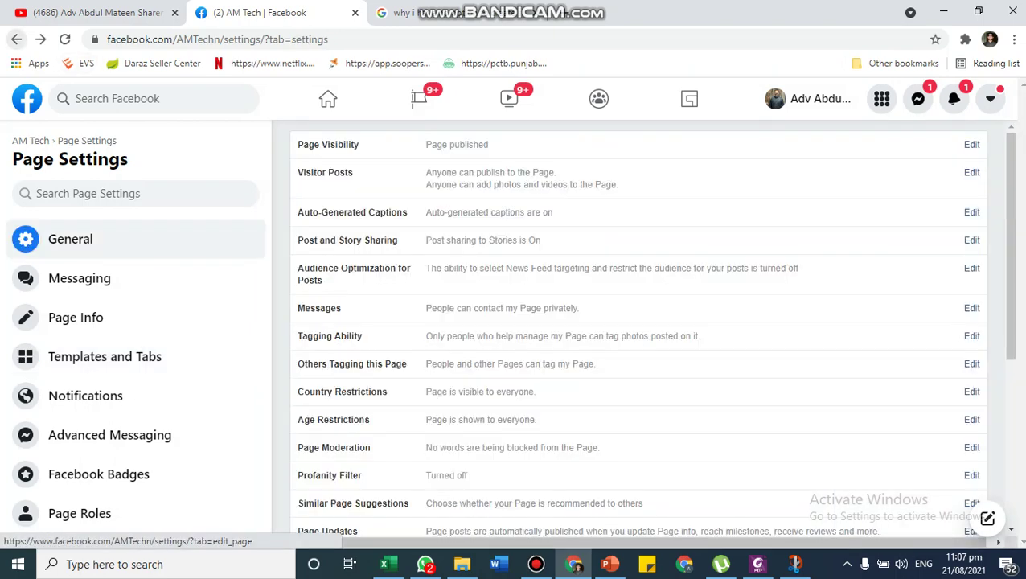
pyautogui.click(16, 39)
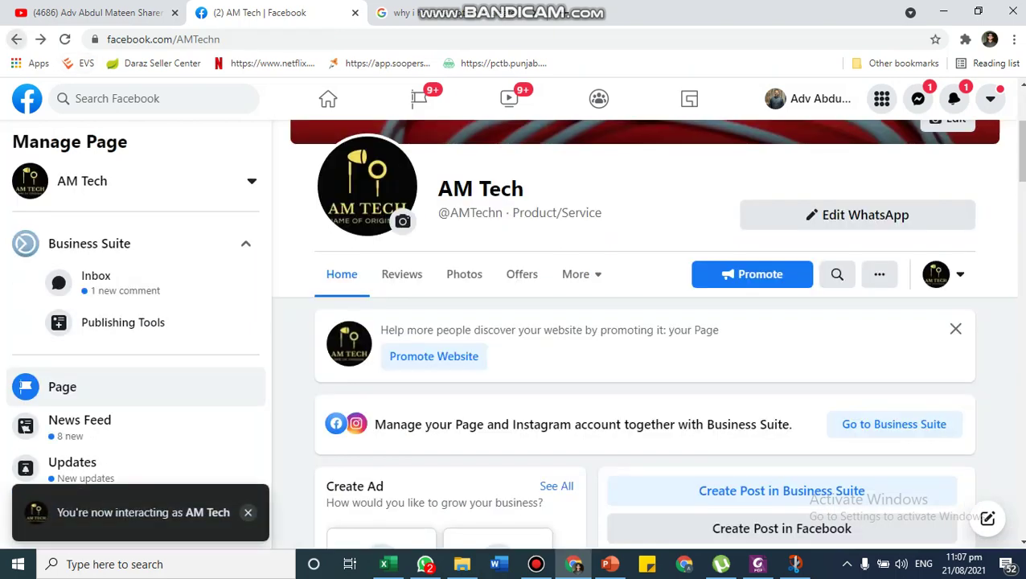
pyautogui.scroll(-3, 121, 308)
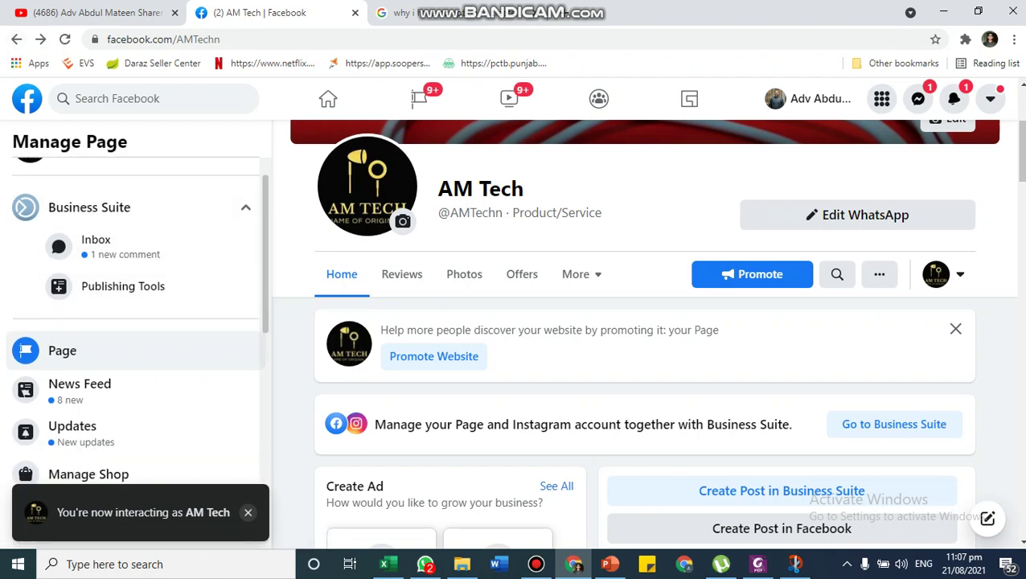
pyautogui.click(88, 307)
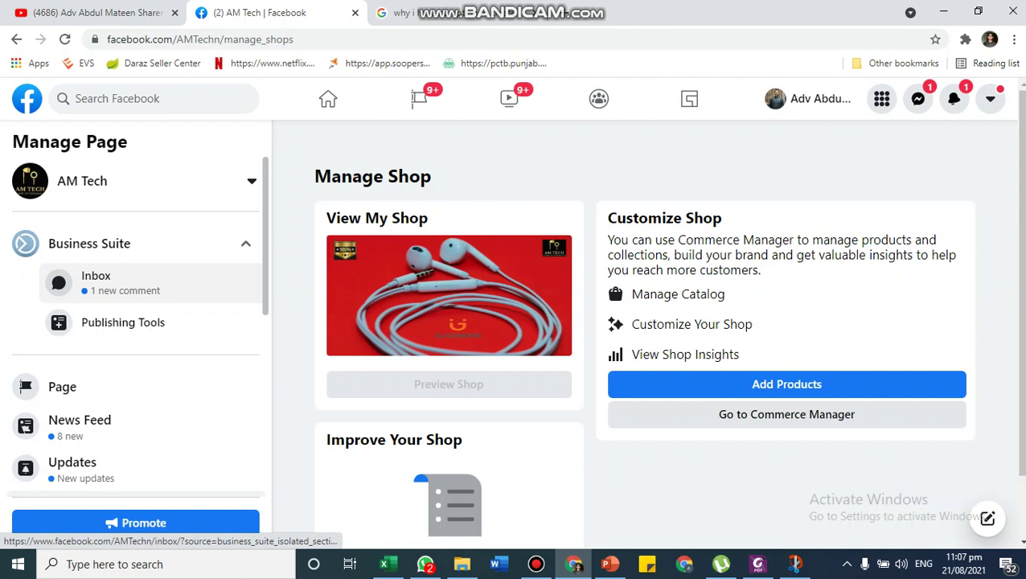
# - Look over the Manage Shop options and open the shop's product catalog for adding products
pyautogui.scroll(-1, 132, 362)
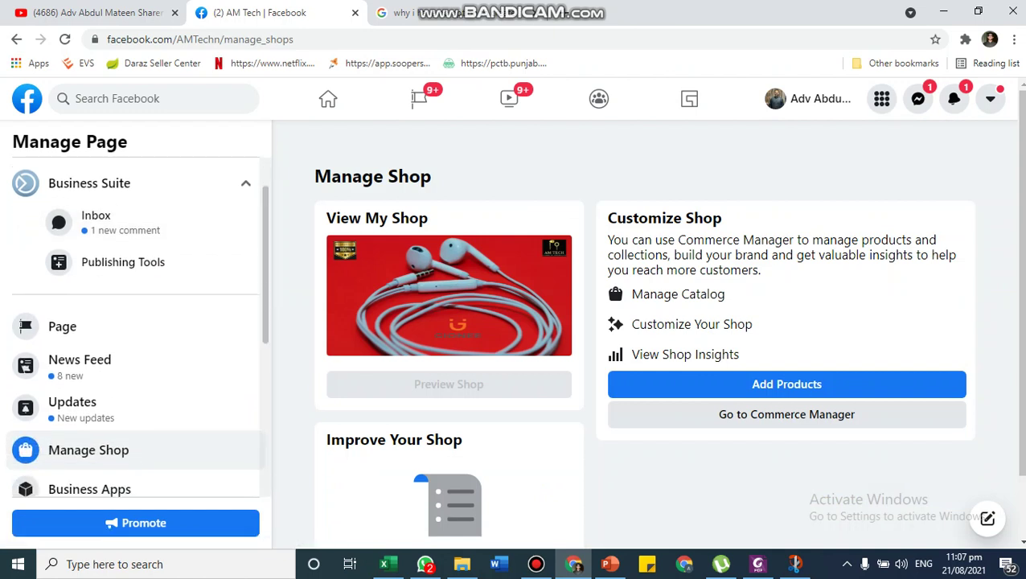
pyautogui.scroll(-1, 668, 322)
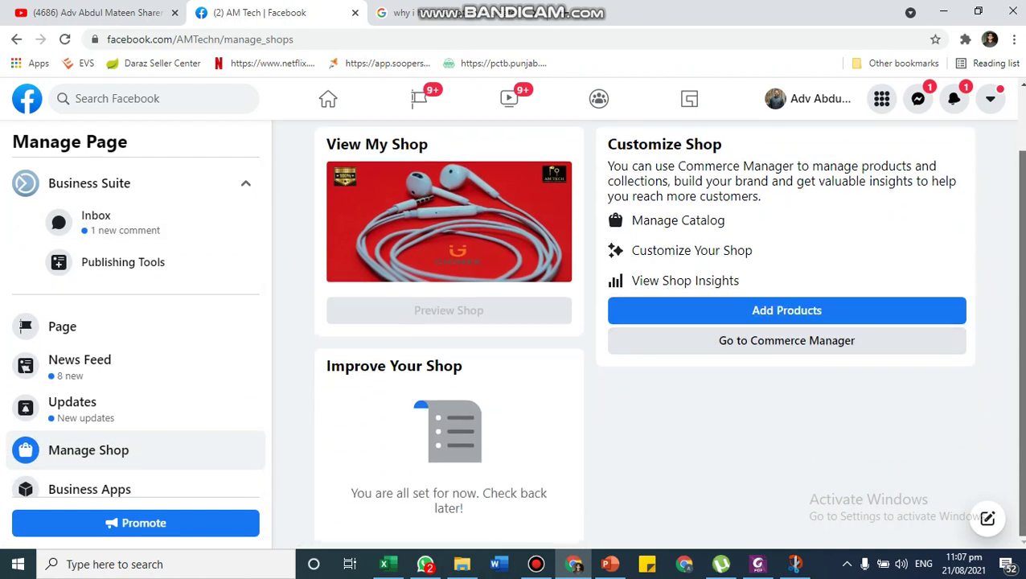
pyautogui.scroll(1, 787, 354)
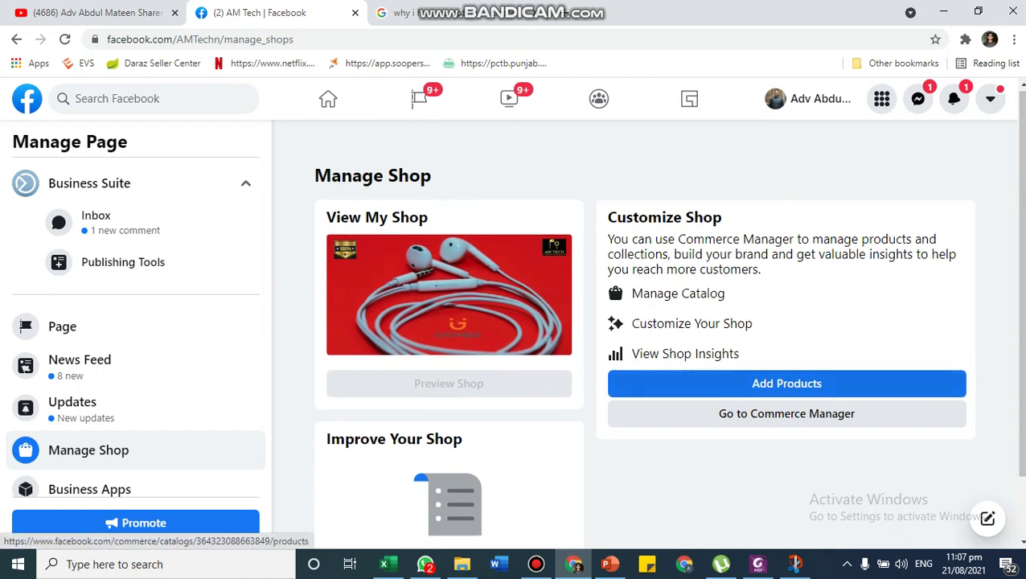
pyautogui.click(786, 384)
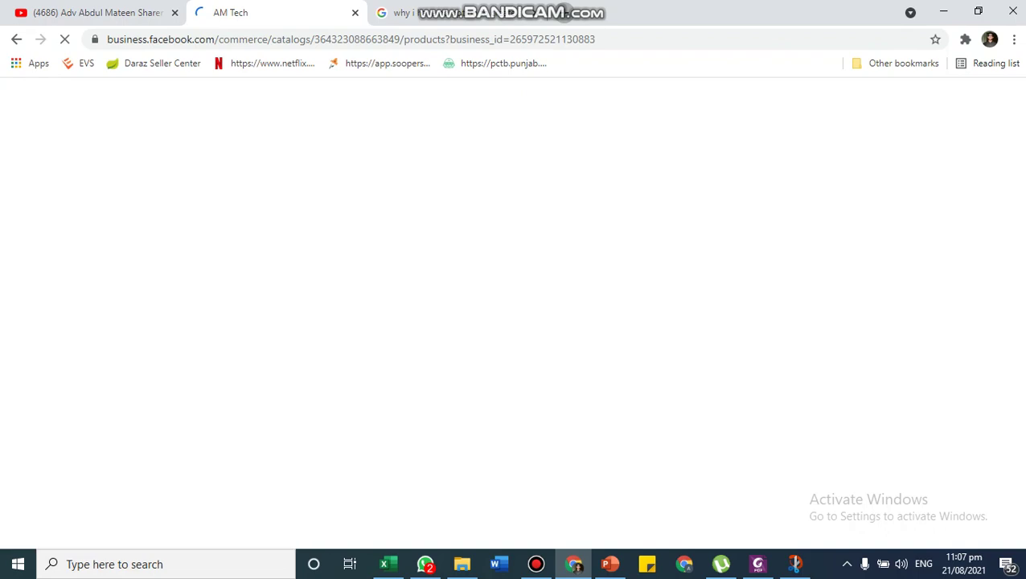
# - Open the Daraz online shopping website in a new browser tab
pyautogui.hotkey('ctrl', 'l')
pyautogui.write('DARA')
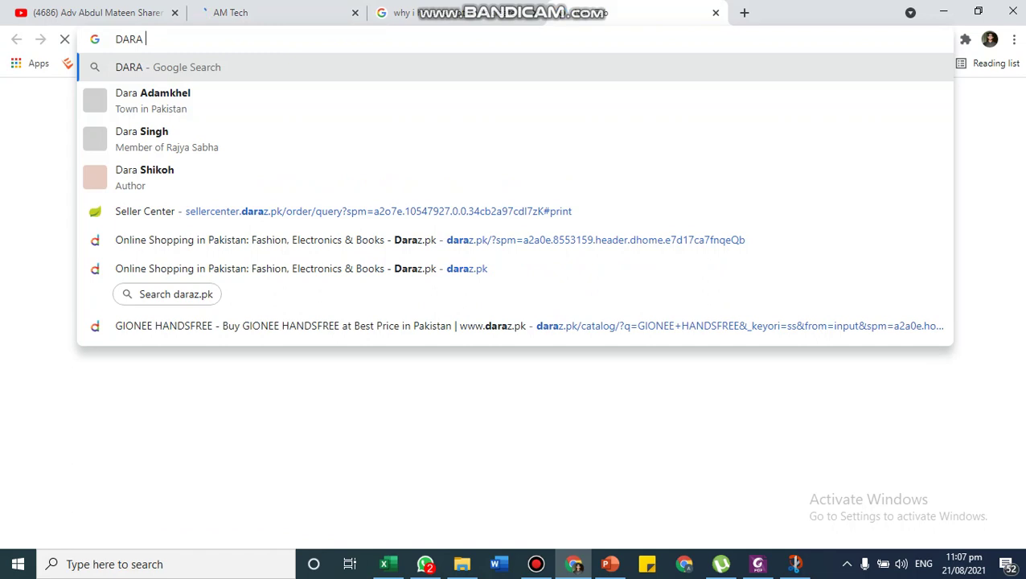
pyautogui.write('Z')
pyautogui.press('Delete')
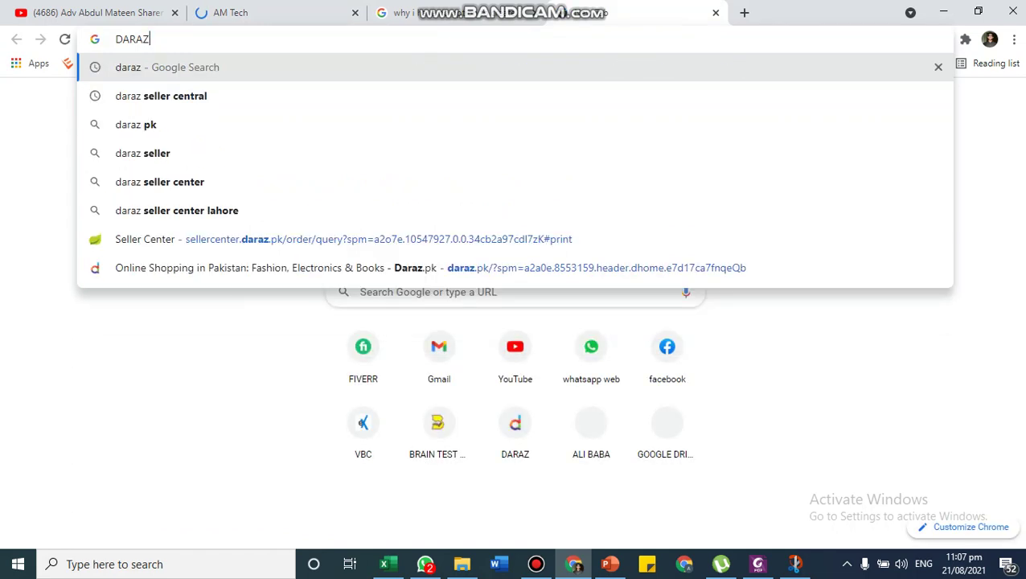
pyautogui.click(515, 424)
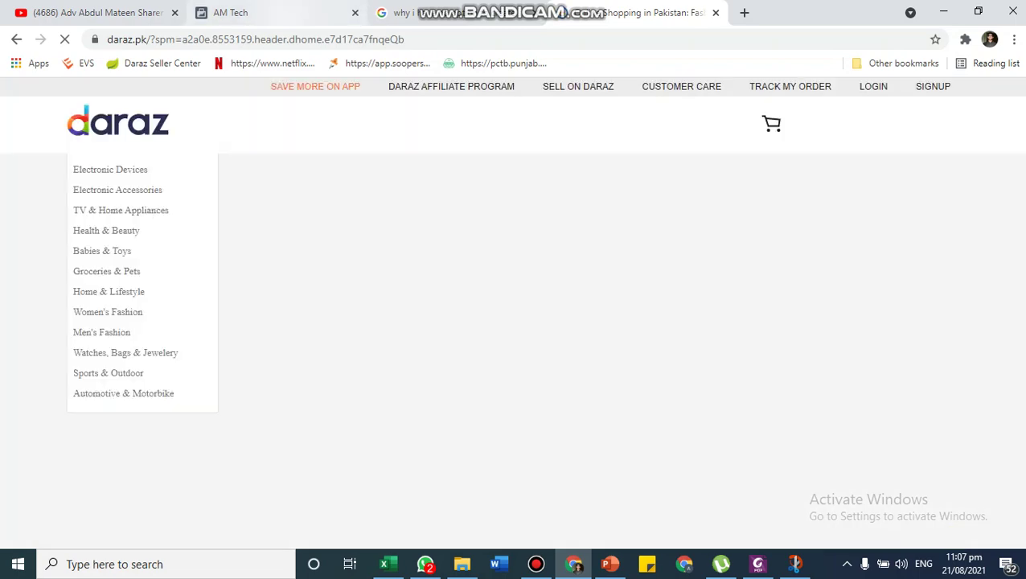
pyautogui.click(270, 13)
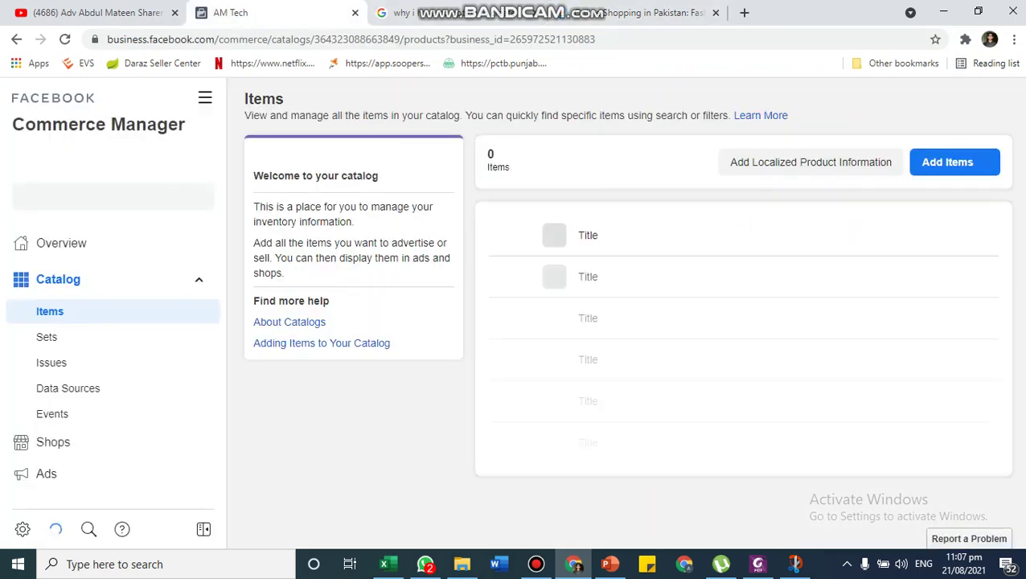
pyautogui.click(656, 12)
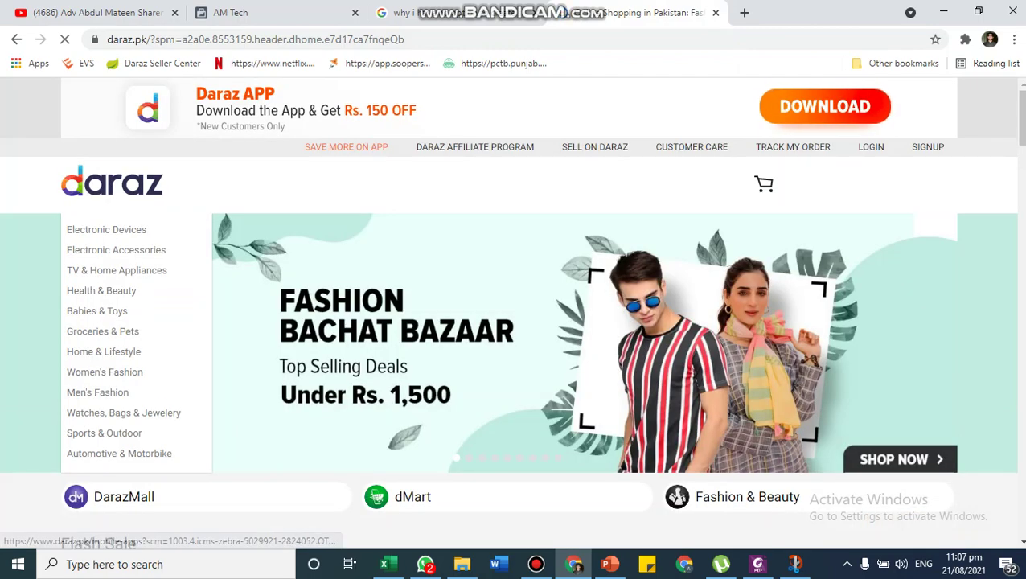
# - Return to the AM Tech catalog in Commerce Manager and start adding one item manually
pyautogui.hotkey('ctrl', '2')
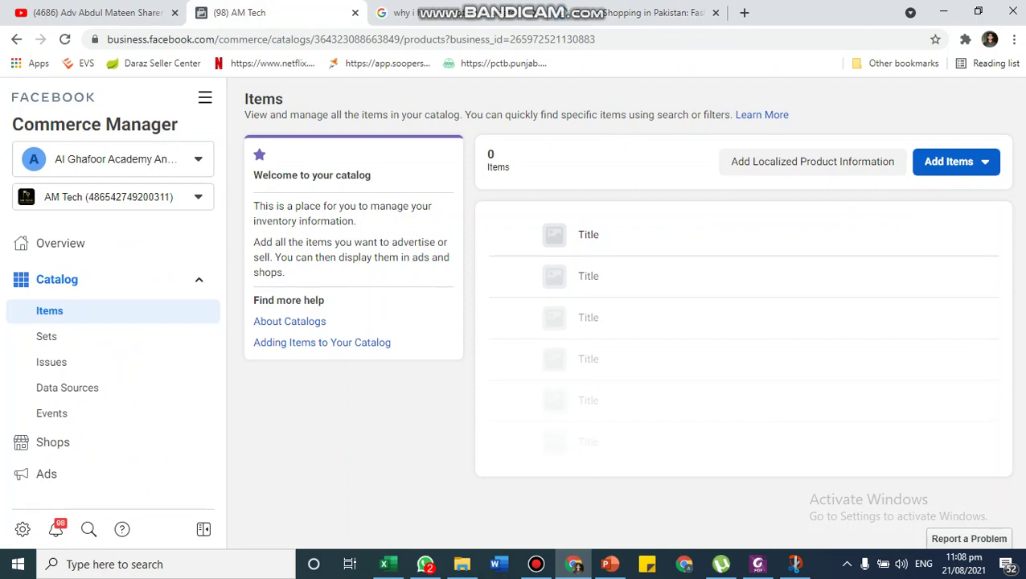
pyautogui.tripleClick(312, 176)
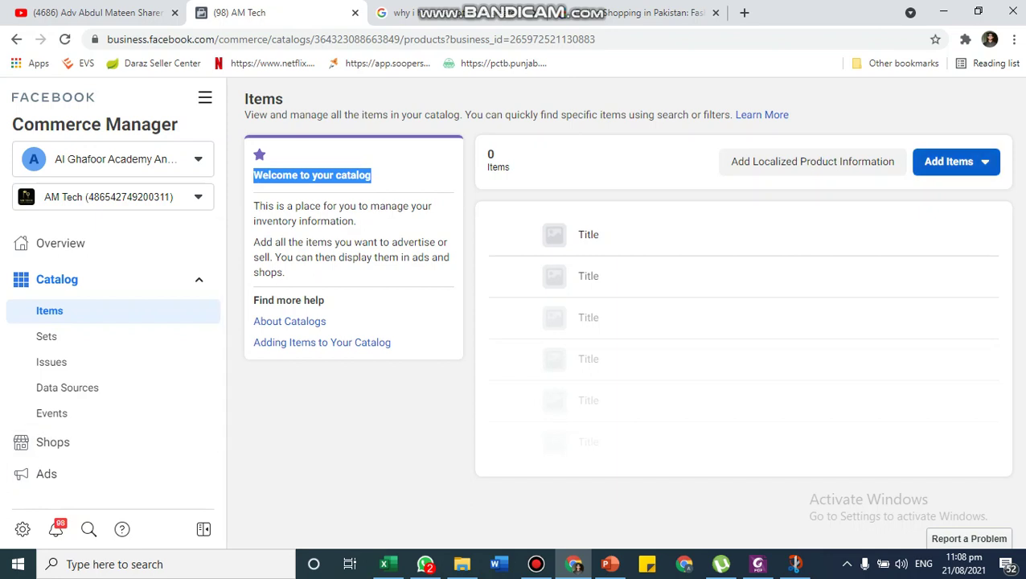
pyautogui.click(950, 161)
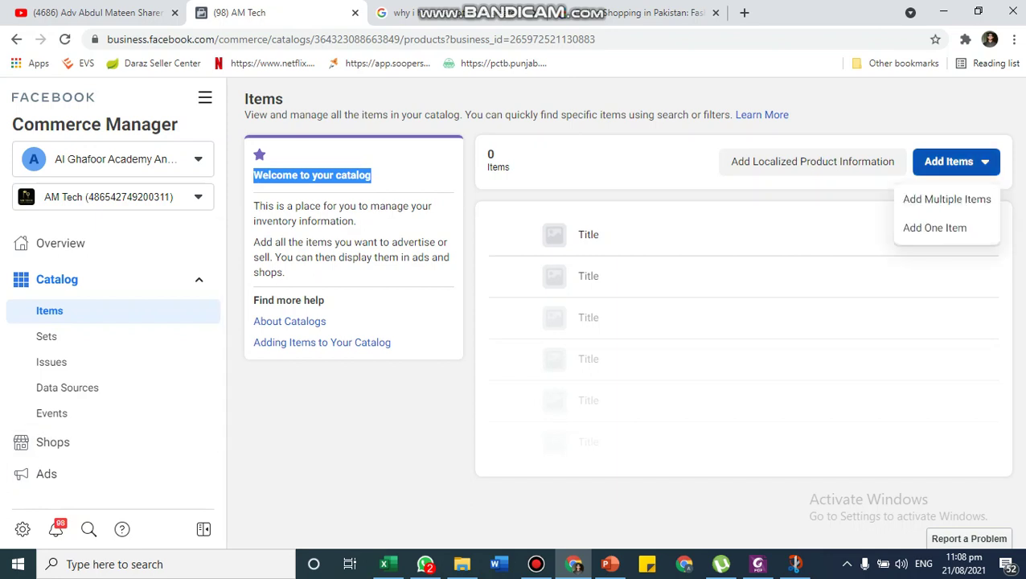
pyautogui.click(934, 228)
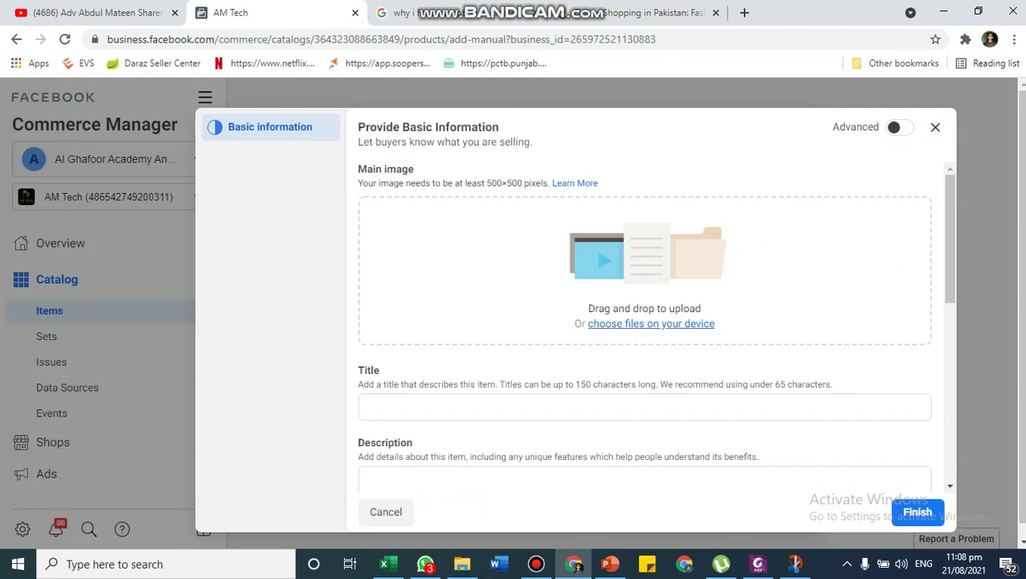
# - Start choosing the item's main image and browse to the BUSINESS folder inside IMPORTANT FILES on New Volume (F:)
pyautogui.click(652, 324)
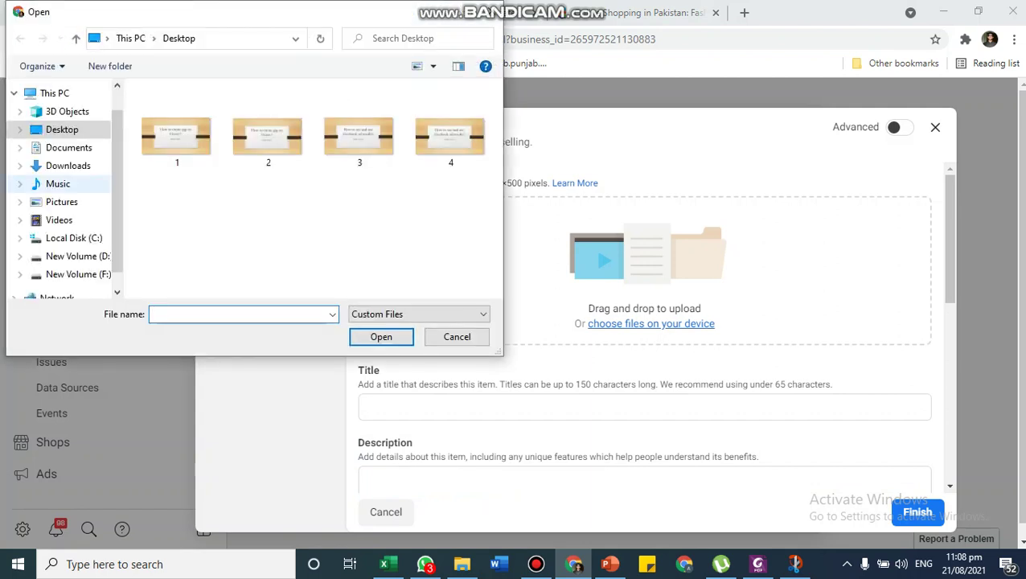
pyautogui.scroll(-1, 64, 185)
pyautogui.click(79, 251)
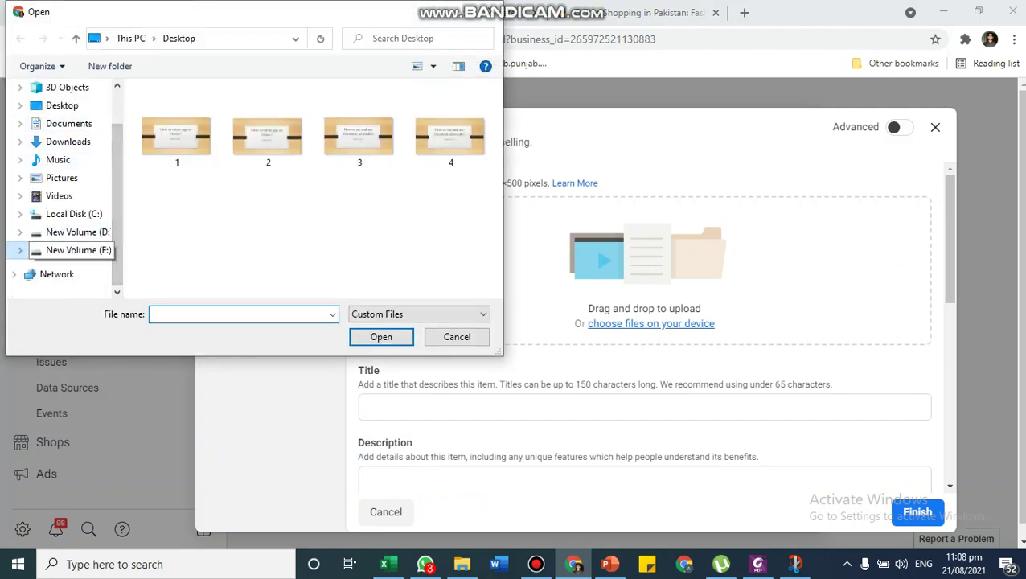
pyautogui.doubleClick(171, 142)
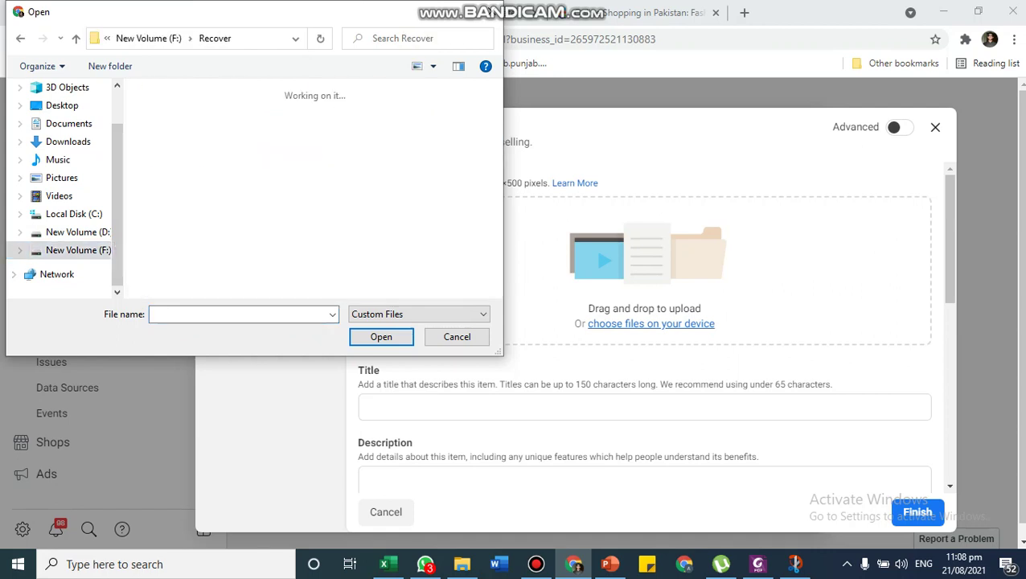
pyautogui.click(21, 39)
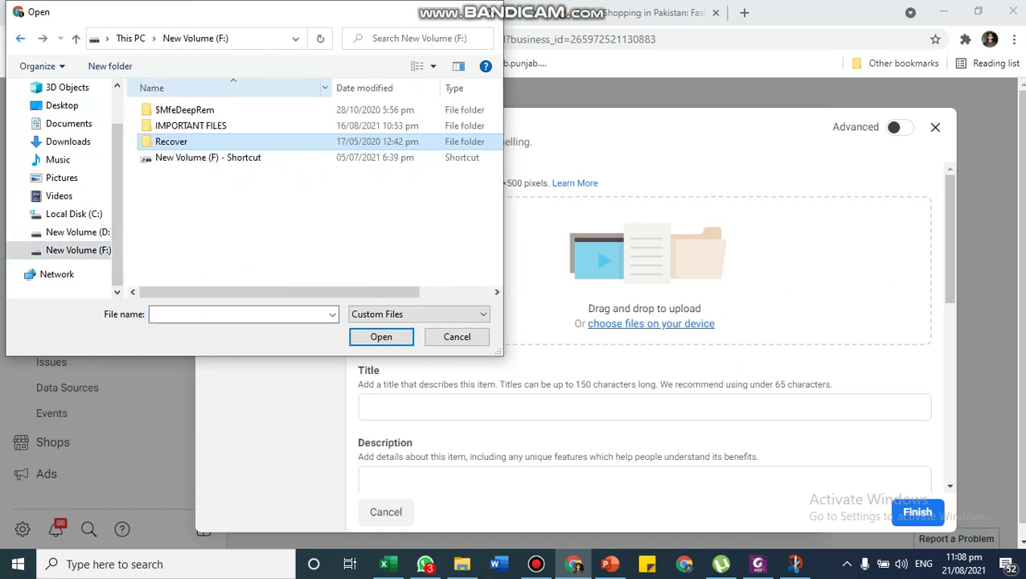
pyautogui.doubleClick(190, 125)
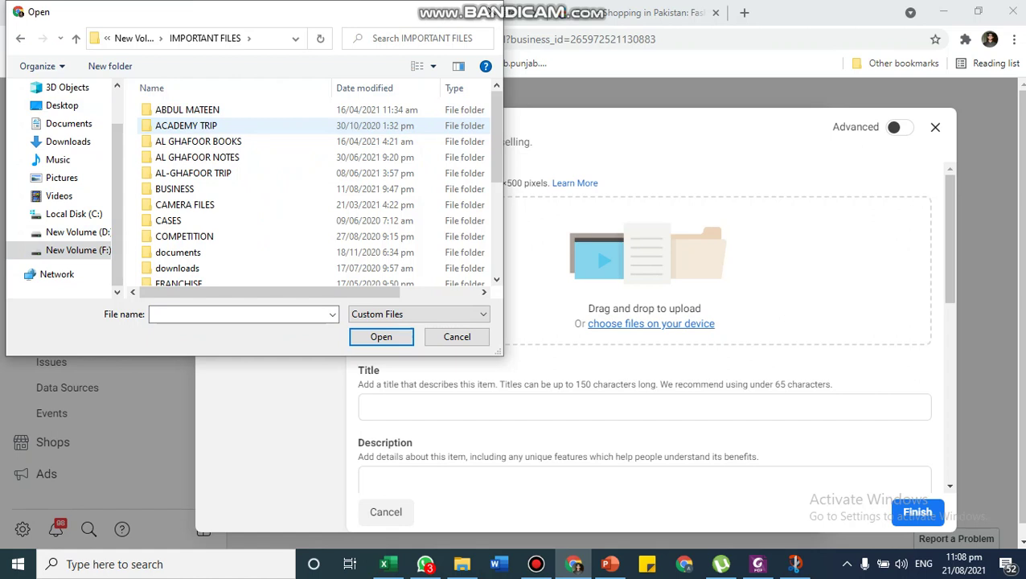
pyautogui.press('Down')
pyautogui.press('Down')
pyautogui.press('Down')
pyautogui.press('Down')
pyautogui.press('Return')
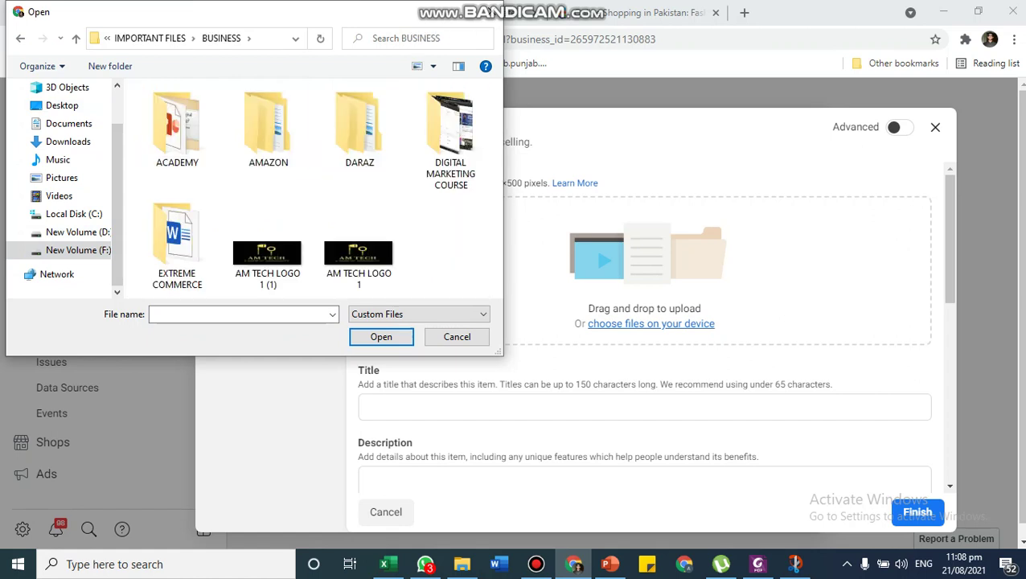
# - Browse through the DARAZ and GIONEE HANDSFREE folders to gionee handsfree pictures and look over its images
pyautogui.press('Right')
pyautogui.press('Right')
pyautogui.press('Return')
pyautogui.press('Down')
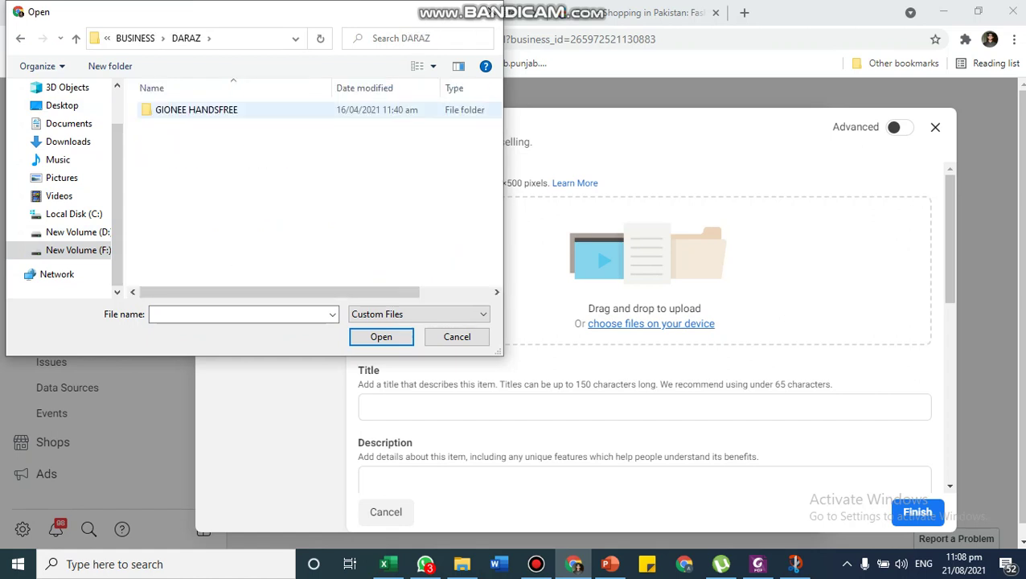
pyautogui.press('Return')
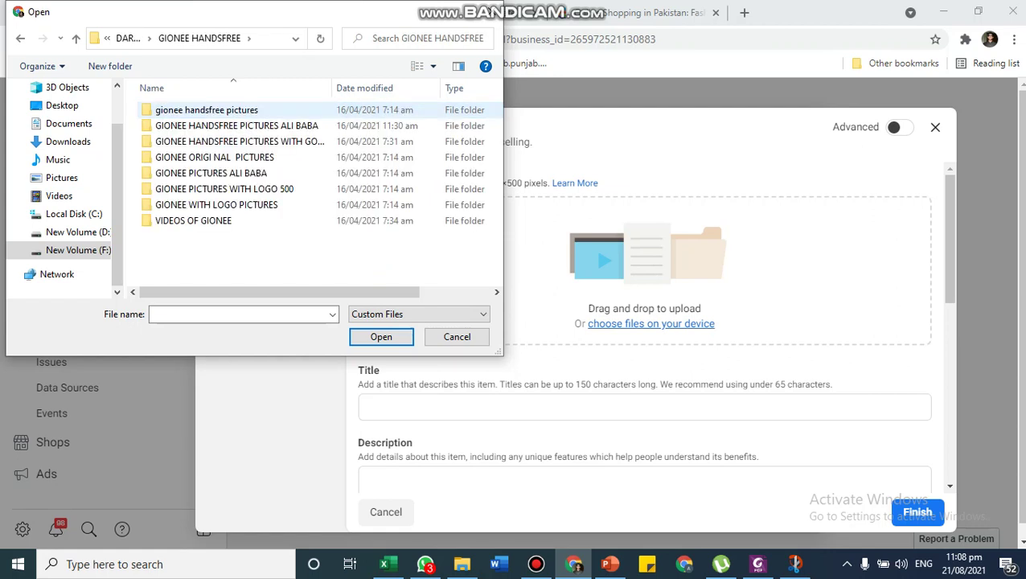
pyautogui.press('Down')
pyautogui.press('Return')
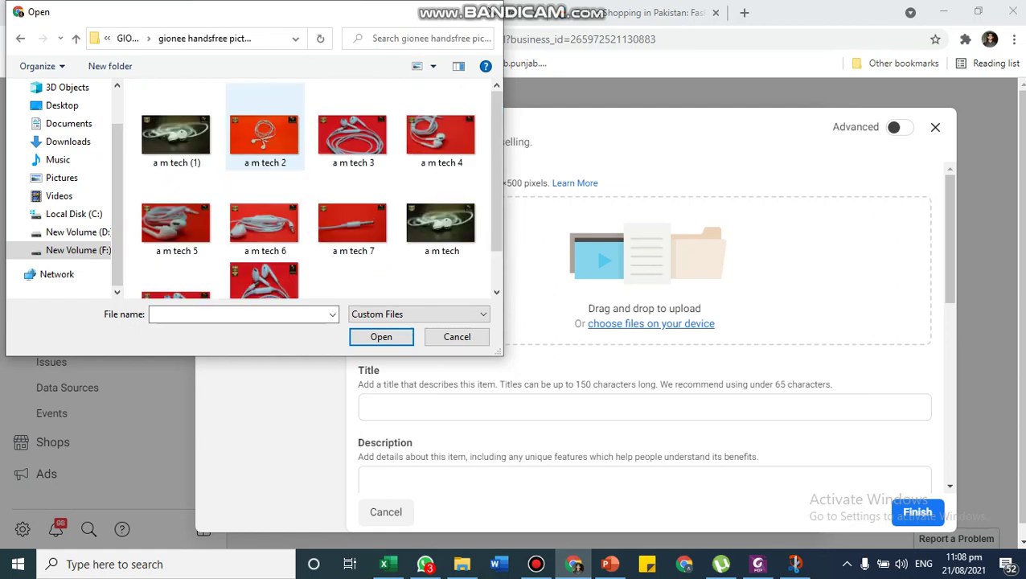
pyautogui.scroll(-1, 496, 193)
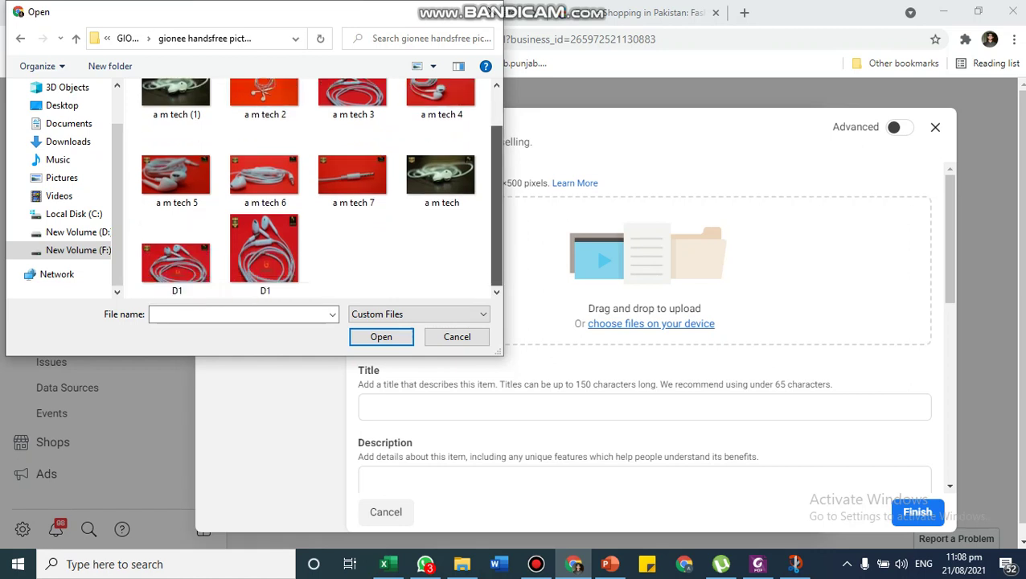
pyautogui.scroll(1, 496, 194)
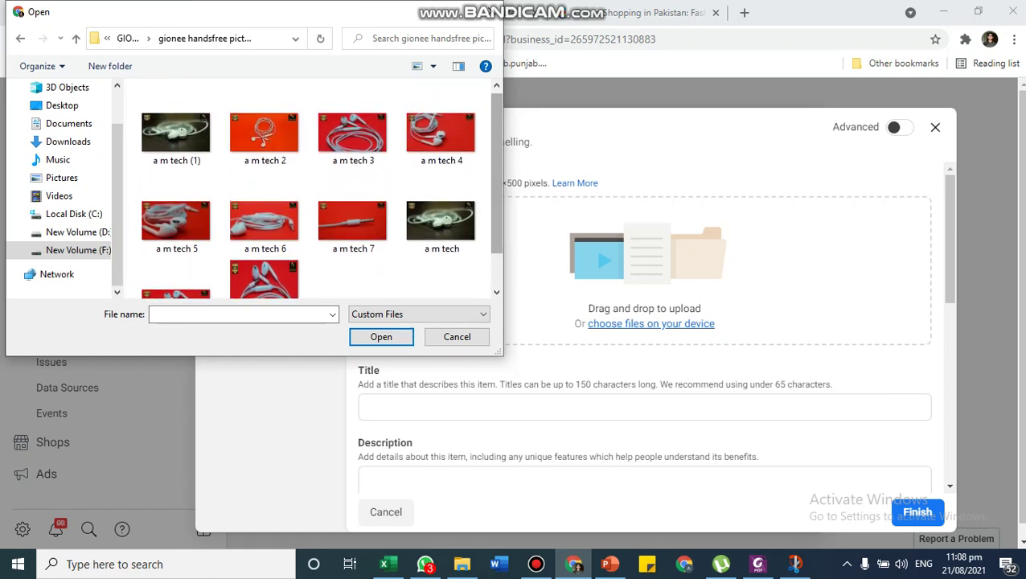
# - Upload D2 (1) from the GIONEE PICTURES WITH LOGO 500 folder as the item's main image
pyautogui.click(20, 38)
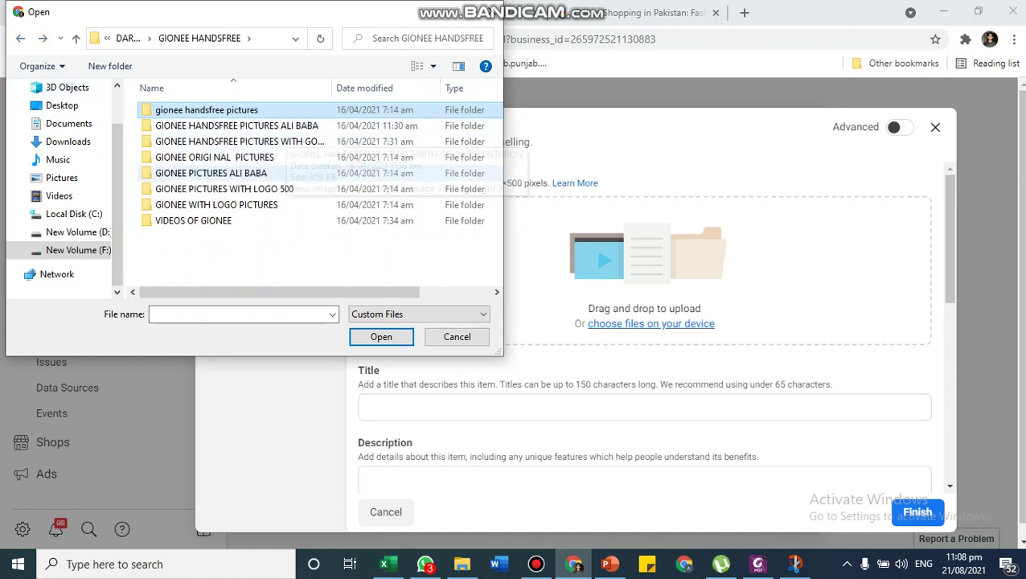
pyautogui.doubleClick(225, 188)
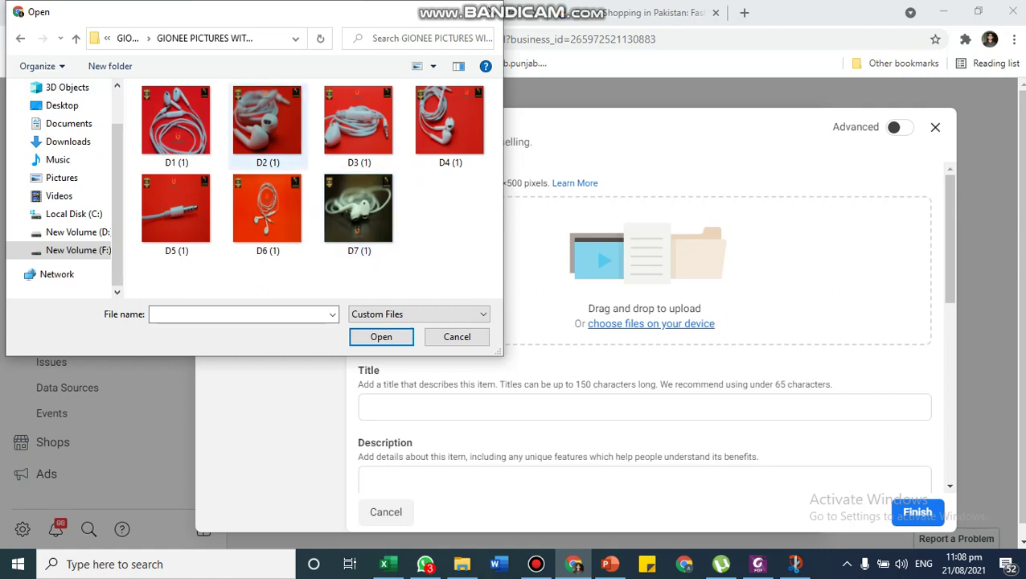
pyautogui.click(268, 127)
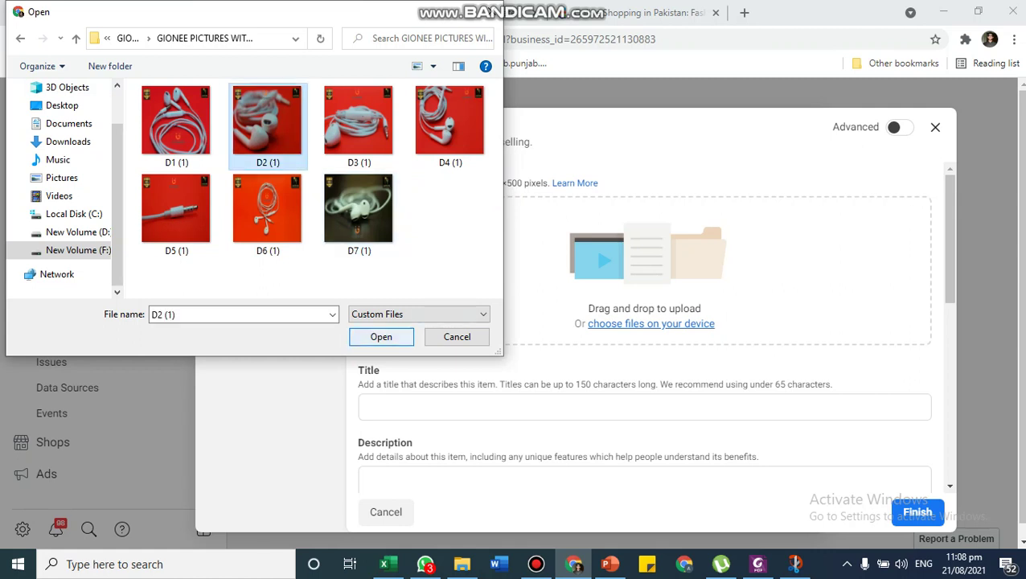
pyautogui.click(382, 337)
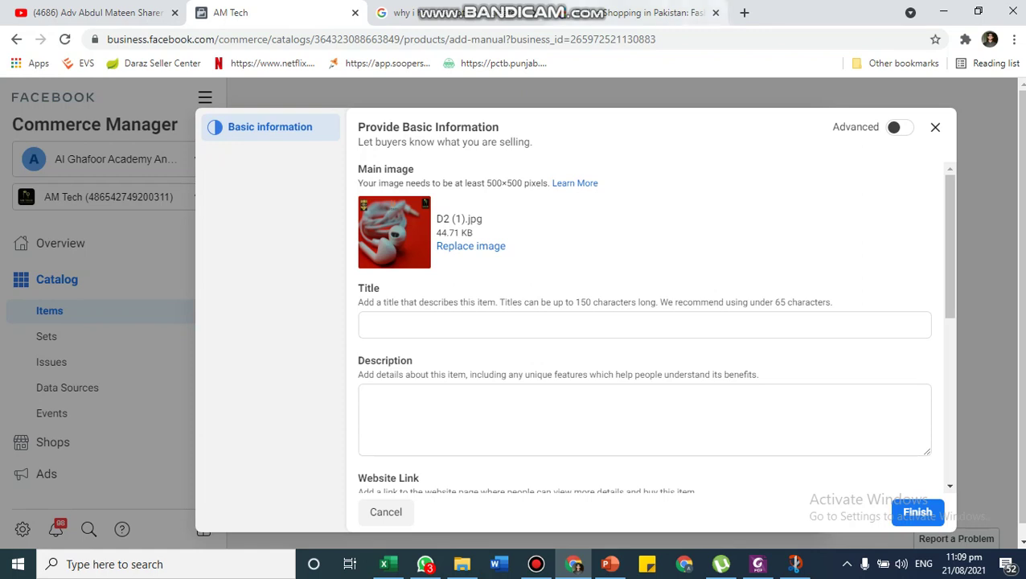
# - Search the web for "IMAGE PIXEL CONVERTER" in a new browser tab
pyautogui.click(745, 12)
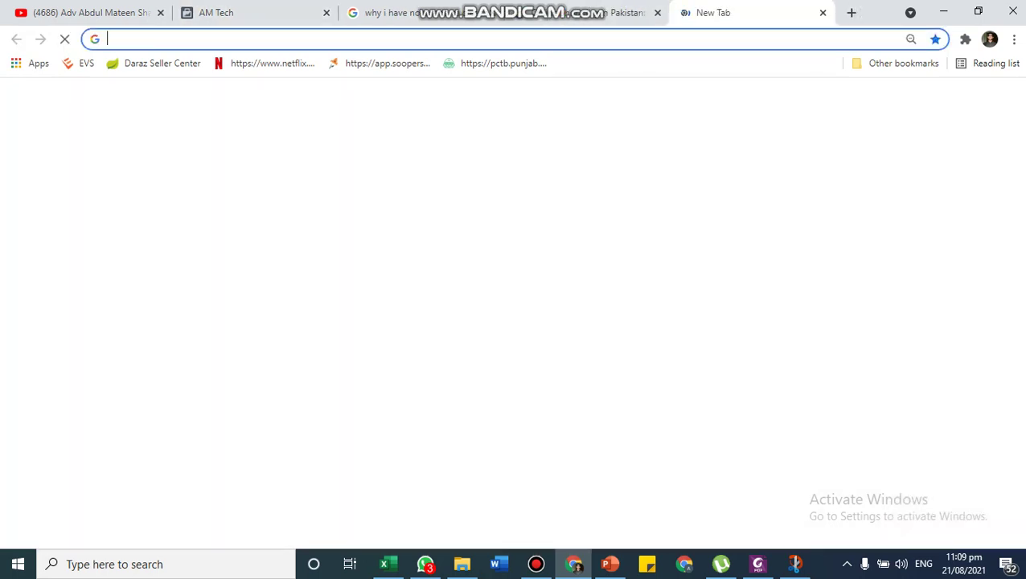
pyautogui.write('PIC')
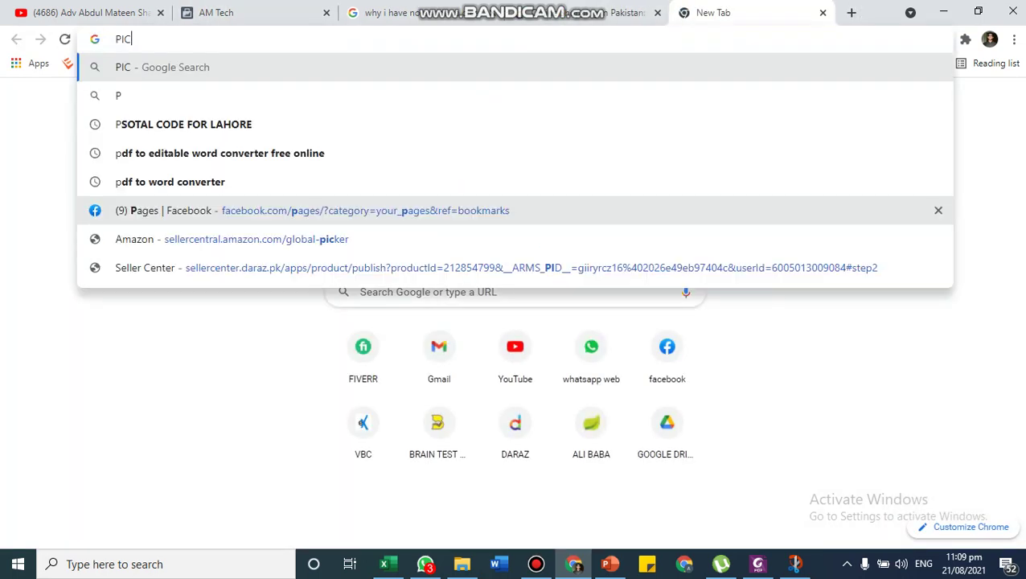
pyautogui.press('BackSpace')
pyautogui.press('BackSpace')
pyautogui.press('BackSpace')
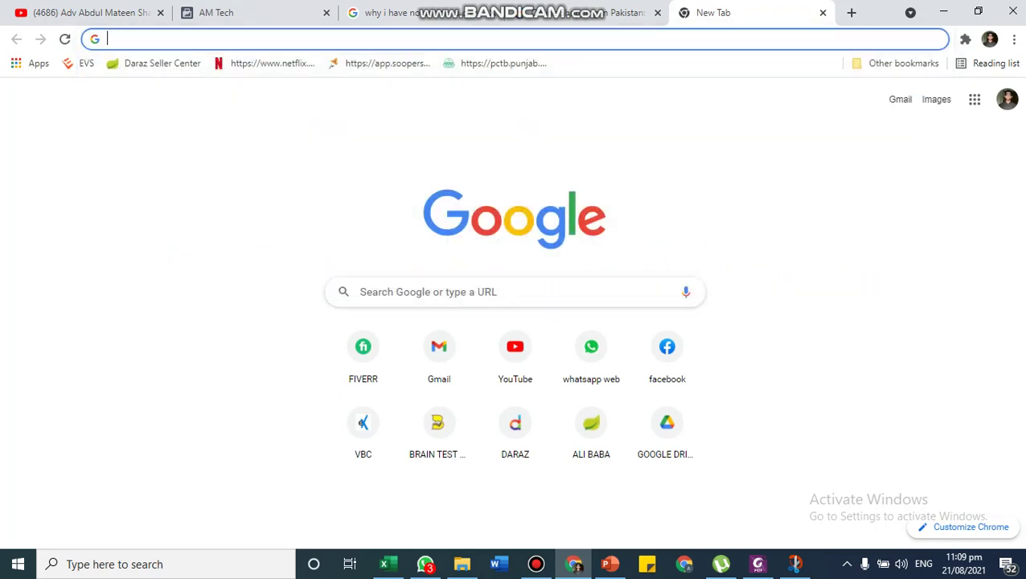
pyautogui.write('IMAGE P')
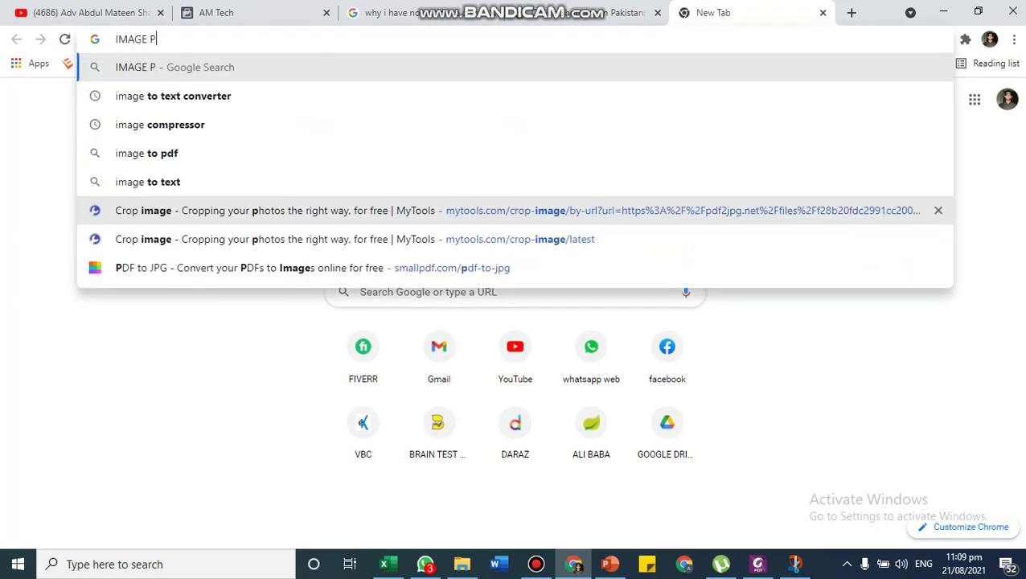
pyautogui.write('IXEL CONVERE')
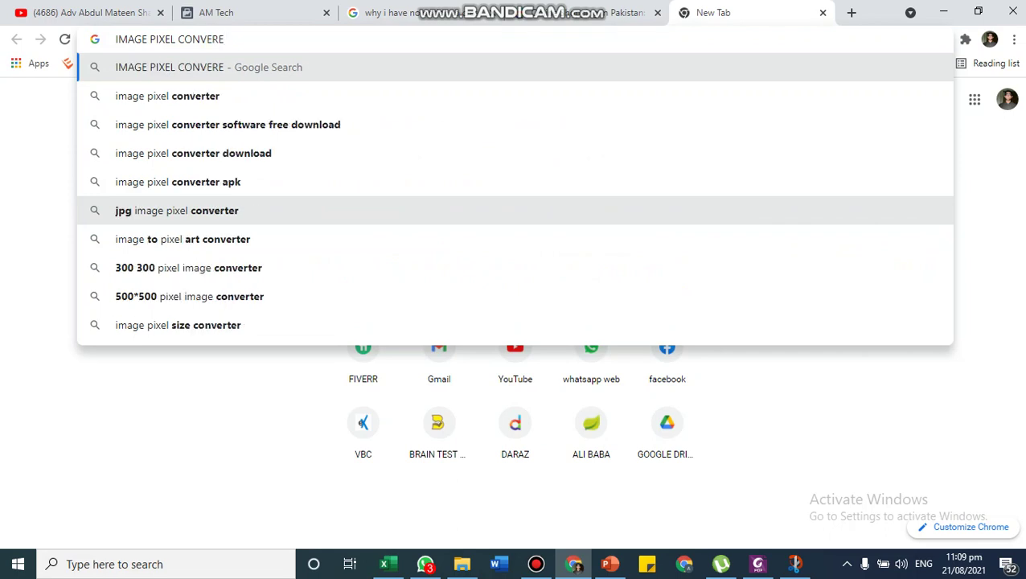
pyautogui.press('BackSpace')
pyautogui.write('TER')
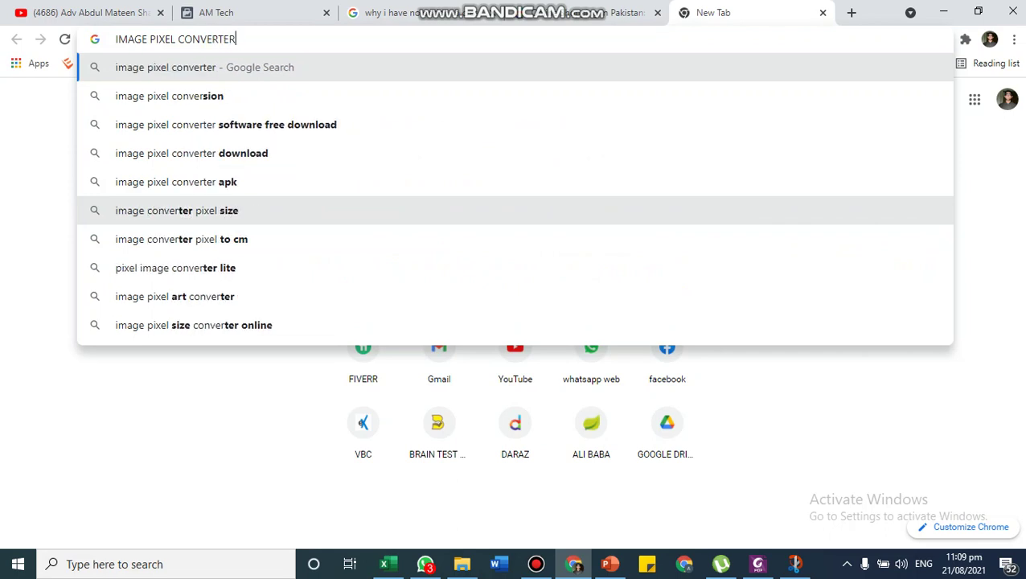
pyautogui.press('Return')
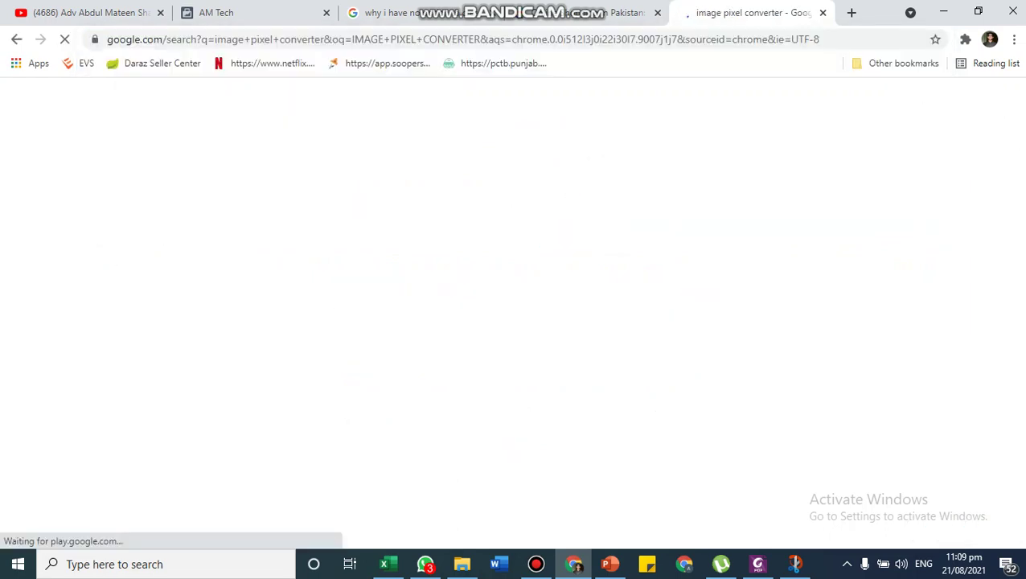
# - Open the ResizePixel image editor site, choose D7 (1) for upload, and close the site's tab
pyautogui.click(264, 243)
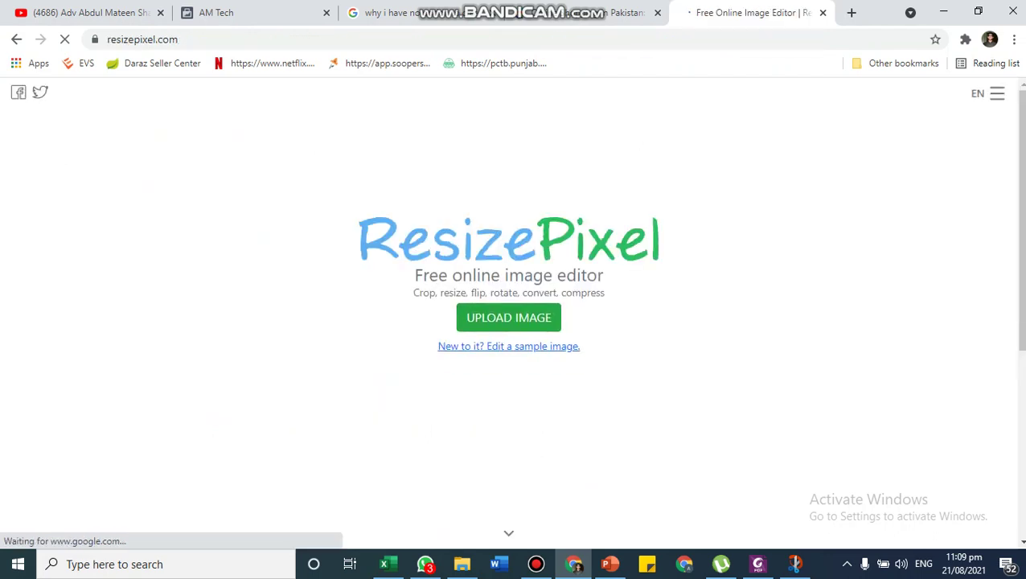
pyautogui.click(510, 318)
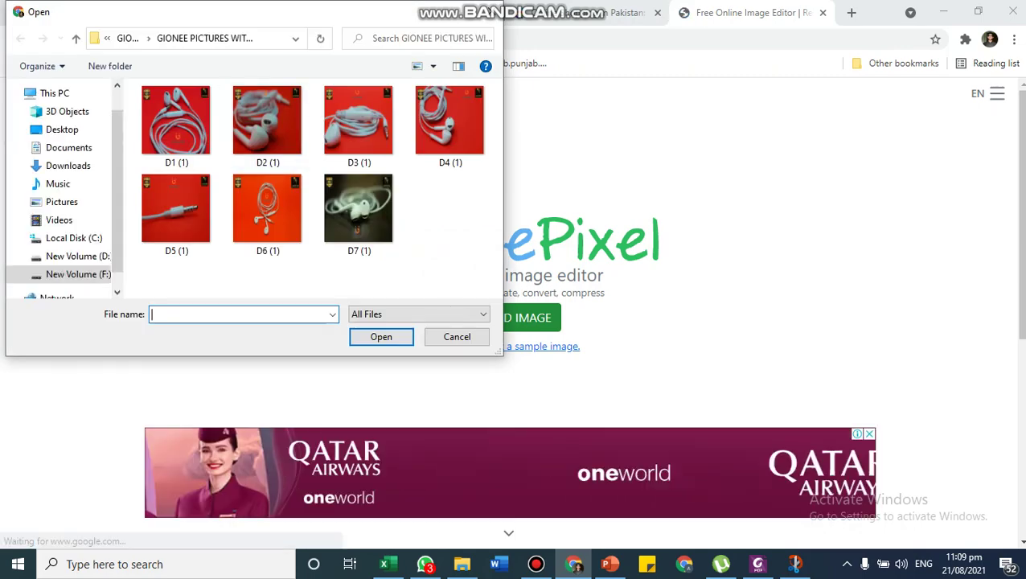
pyautogui.doubleClick(358, 209)
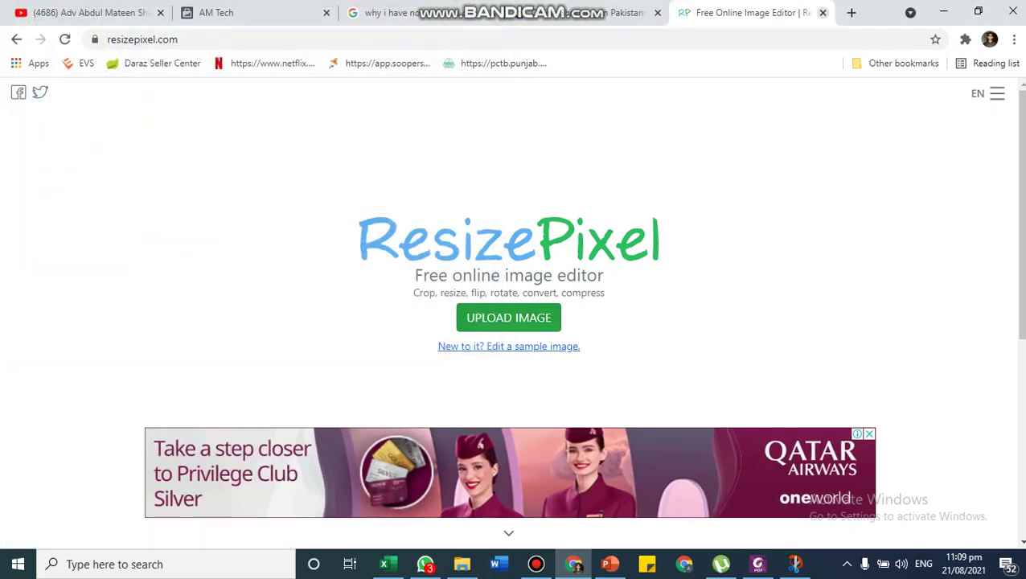
pyautogui.hotkey('ctrl', 'w')
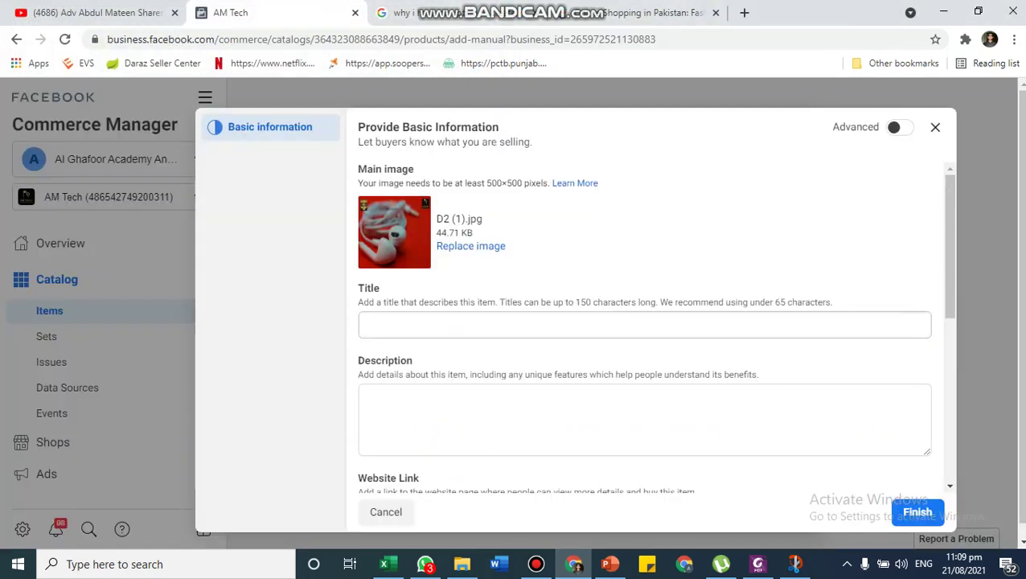
# - Enter "GIONEE 100% ORIGINAL HANDSFREE" as the item's title
pyautogui.click(645, 325)
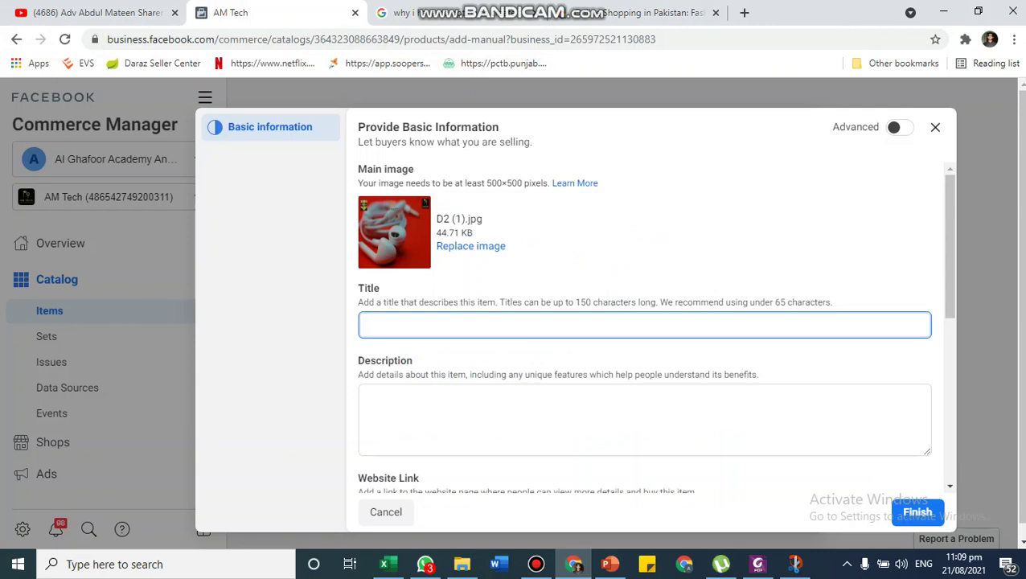
pyautogui.write('GIONNE')
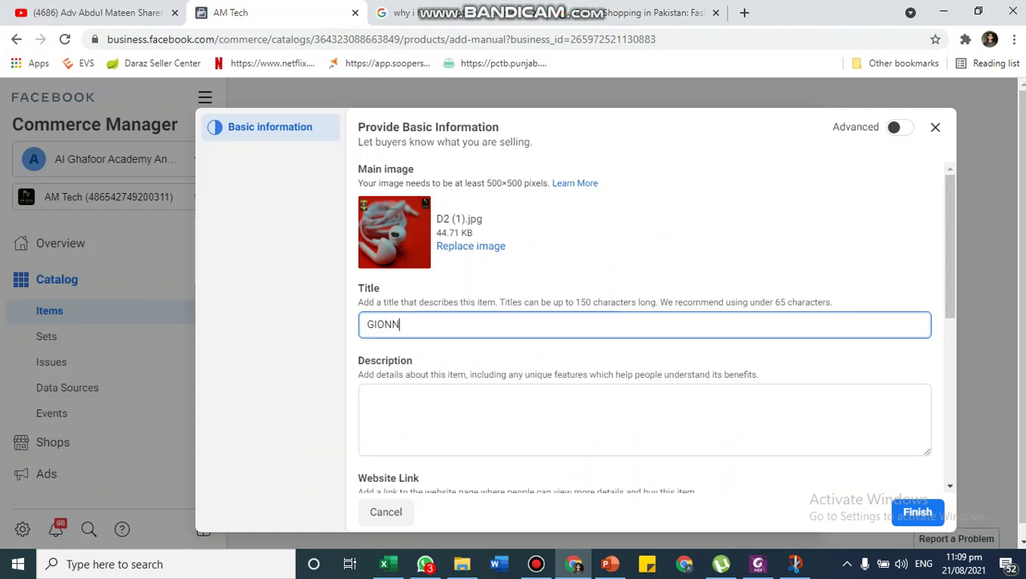
pyautogui.press('BackSpace')
pyautogui.press('BackSpace')
pyautogui.write('E 100%')
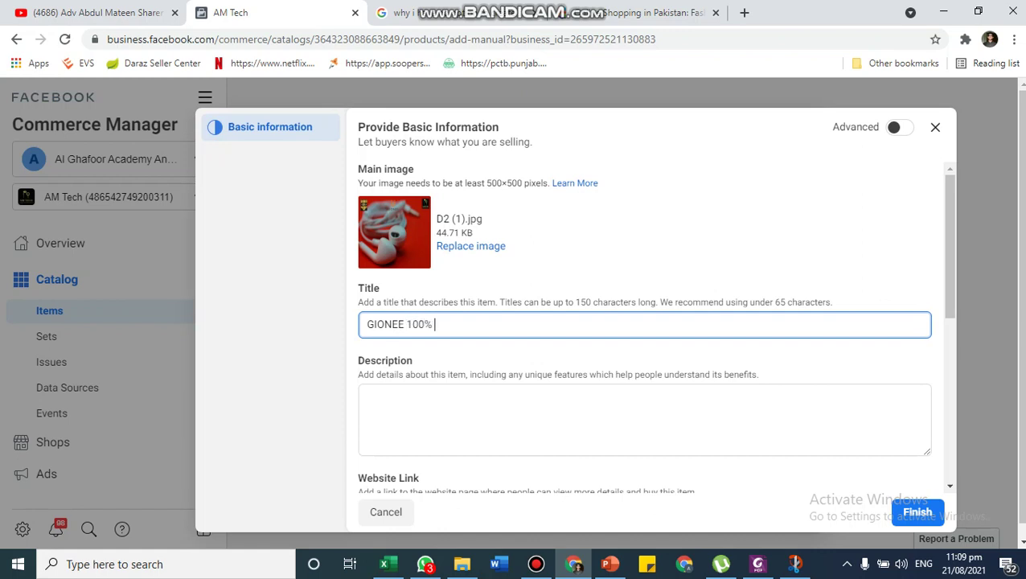
pyautogui.write(' ORIGINAL HAND')
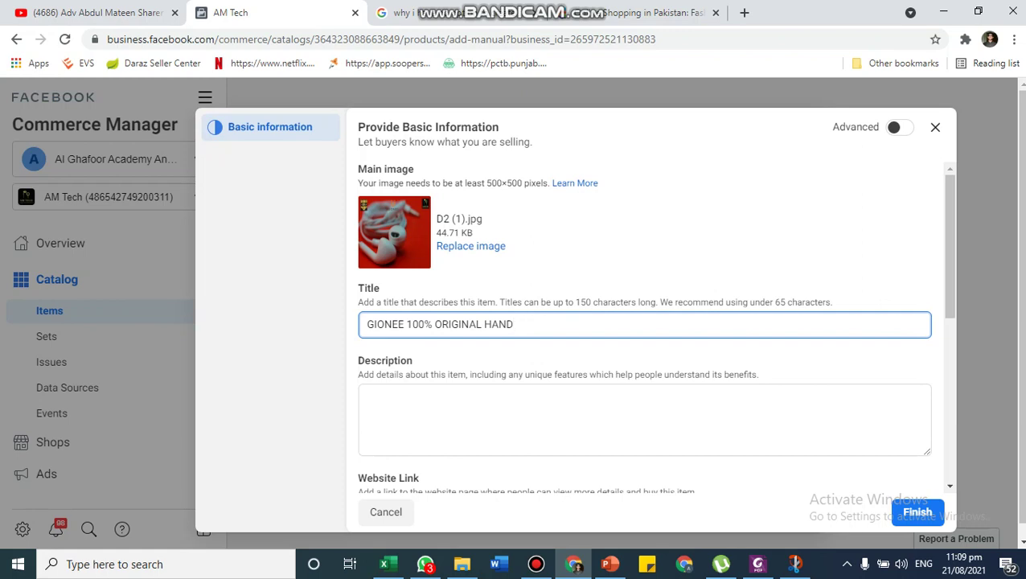
pyautogui.write('DSFREE')
# - Select the item's empty Description field and search Daraz for "GIONEE HANDSFREE ORIGINAL" from the search history
pyautogui.scroll(-2, 644, 321)
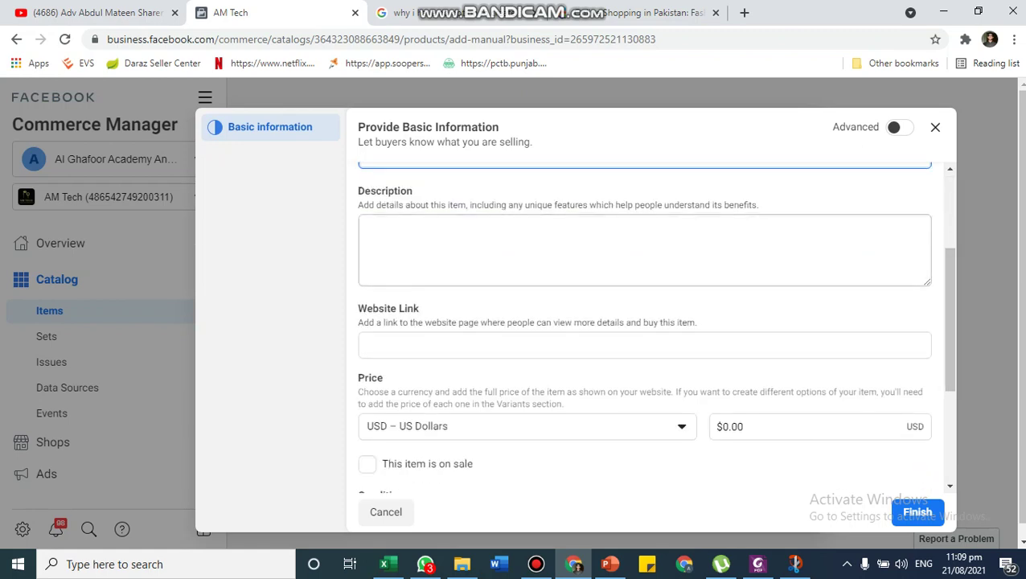
pyautogui.click(643, 250)
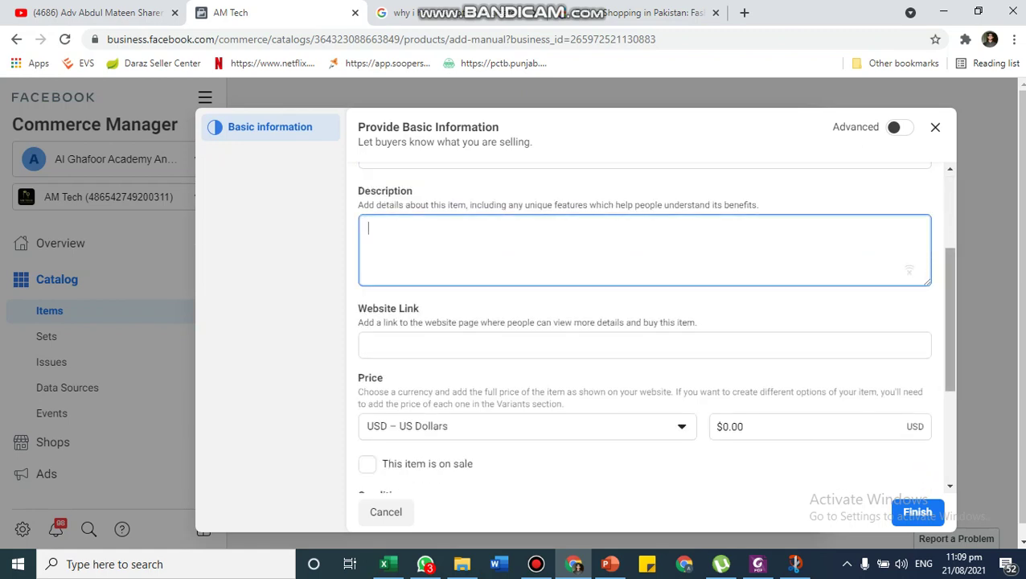
pyautogui.moveTo(950, 320); pyautogui.dragTo(950, 288)
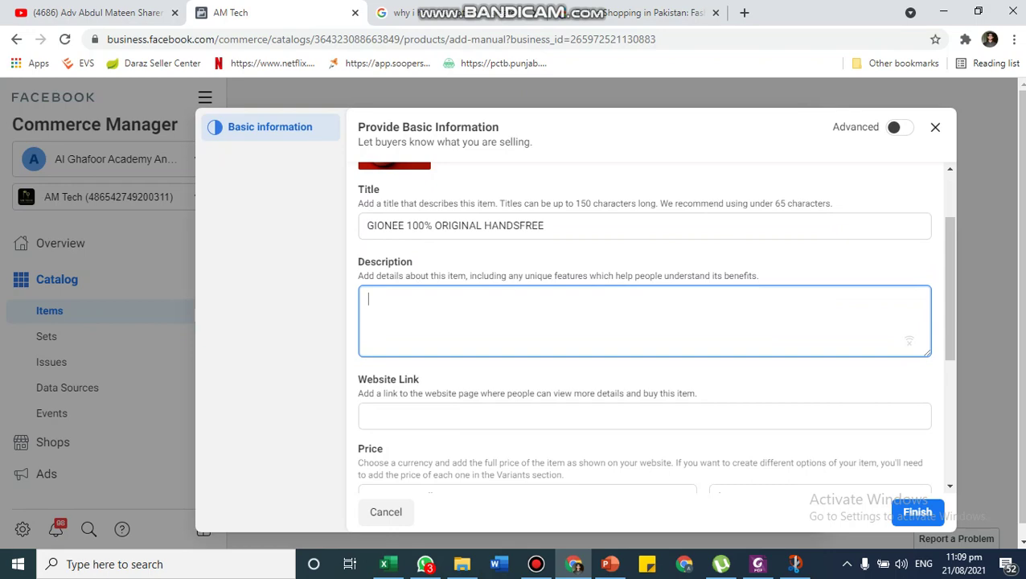
pyautogui.hotkey('ctrl', 'Tab')
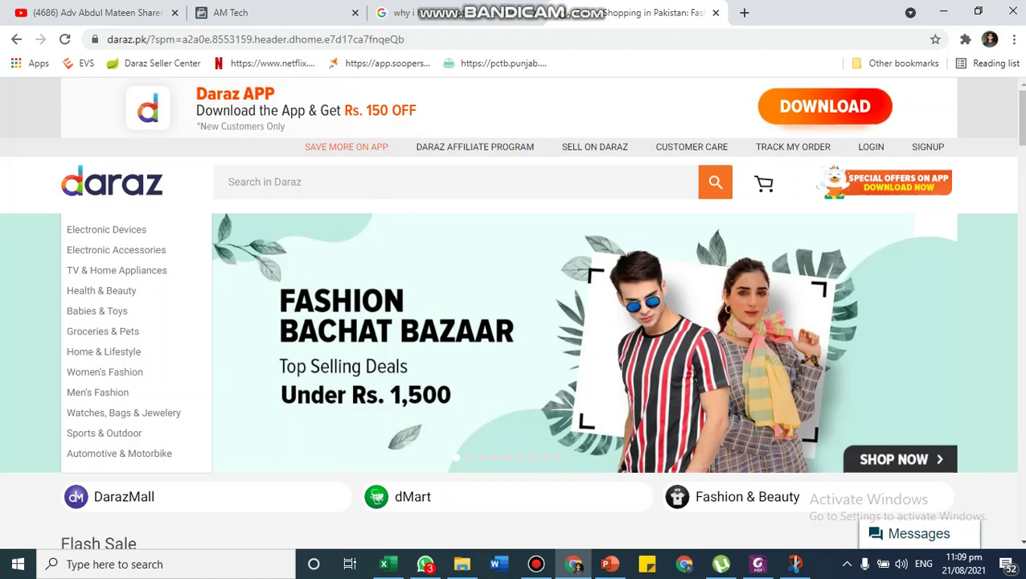
pyautogui.click(273, 182)
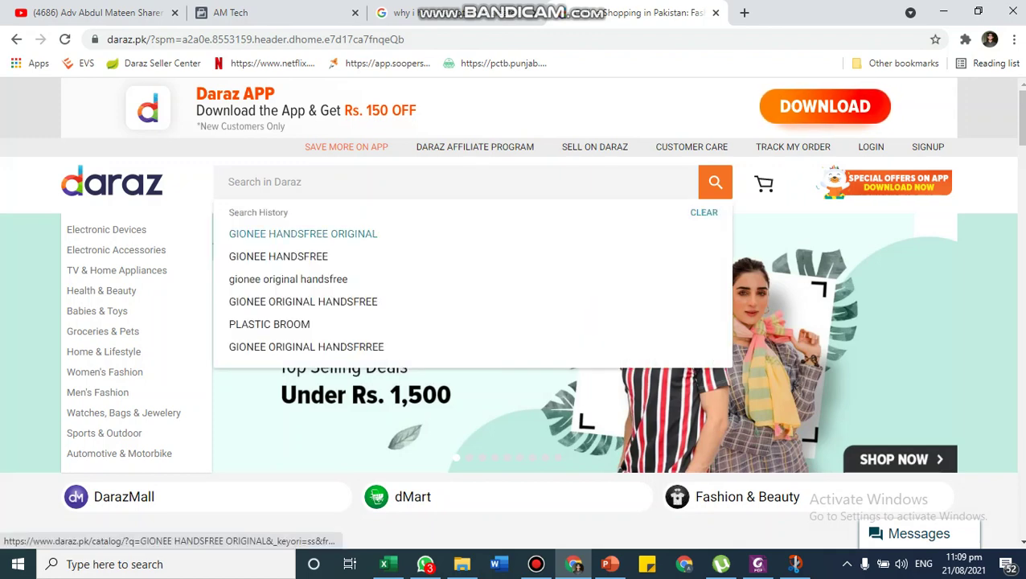
pyautogui.click(302, 234)
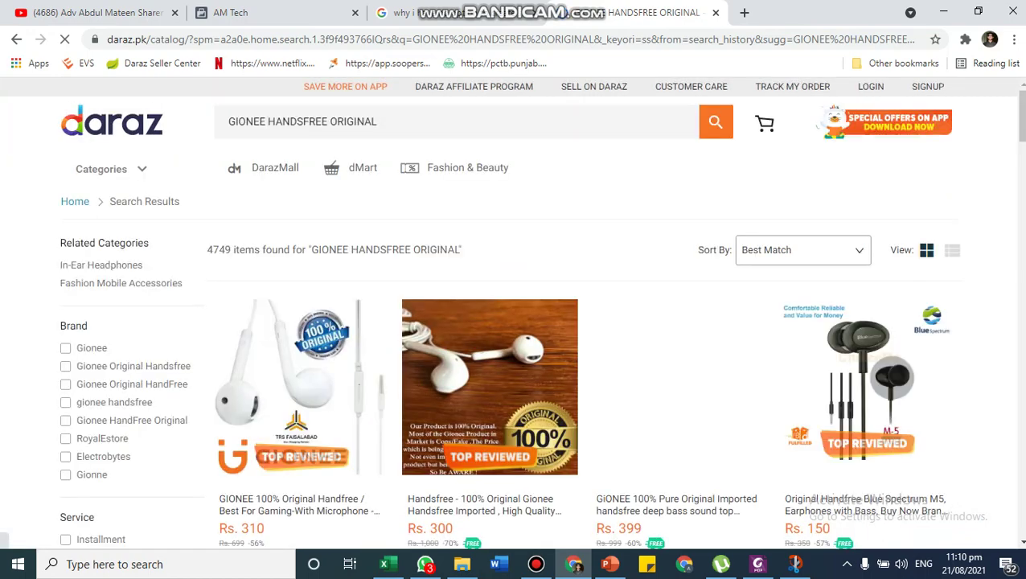
# - Find AM Tech's "Gionee 100% Pure Imported Original Deep Bass Handsfree" among the Daraz results and open its listing
pyautogui.scroll(-4, 515, 362)
pyautogui.scroll(-1, 515, 362)
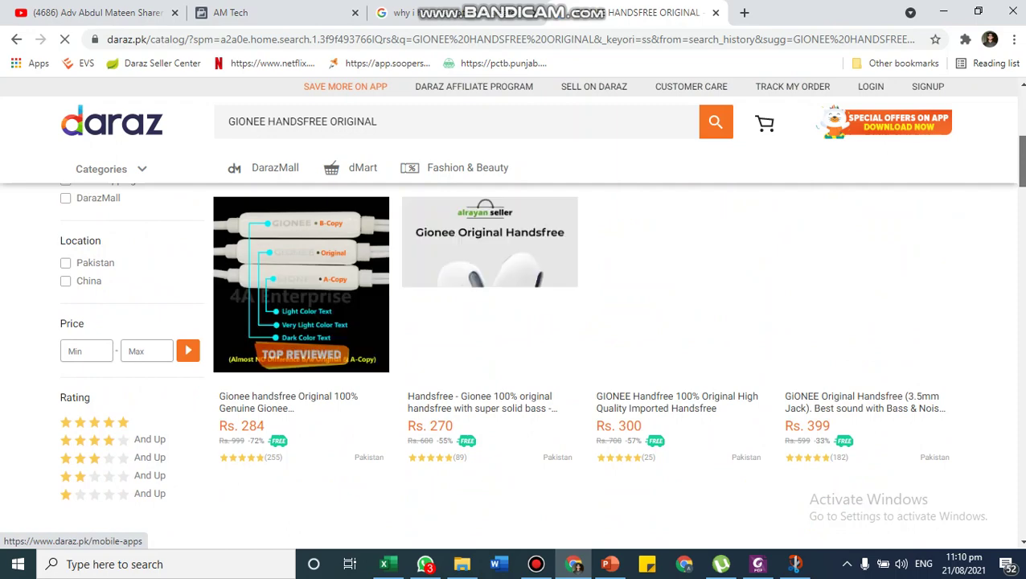
pyautogui.scroll(-7, 515, 362)
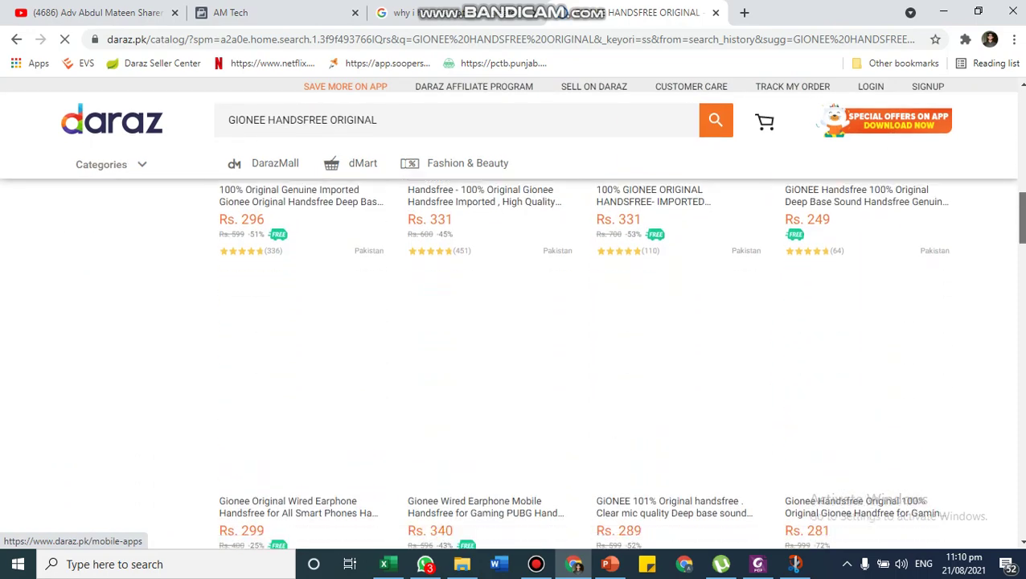
pyautogui.scroll(-5, 514, 362)
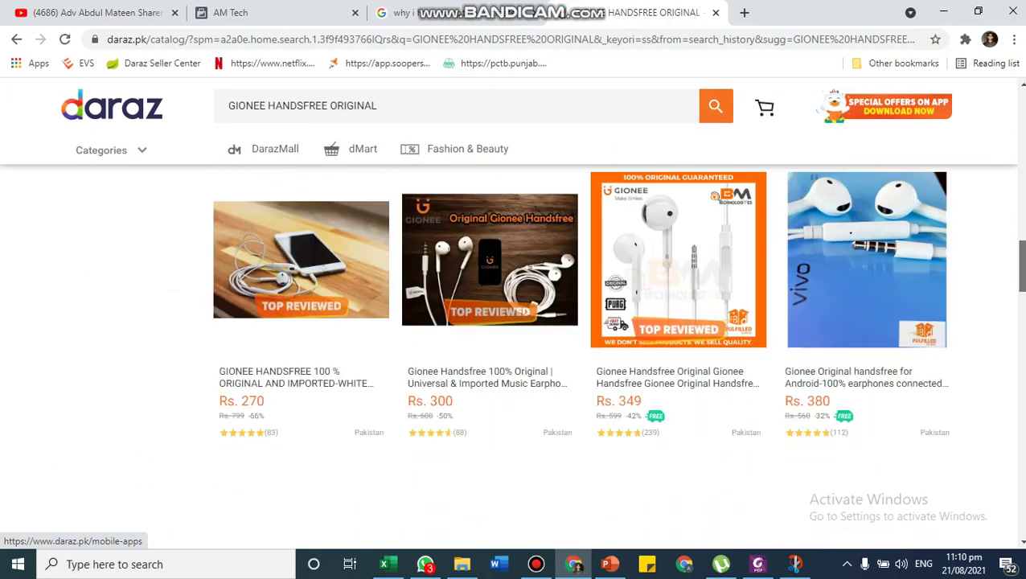
pyautogui.scroll(-6, 514, 362)
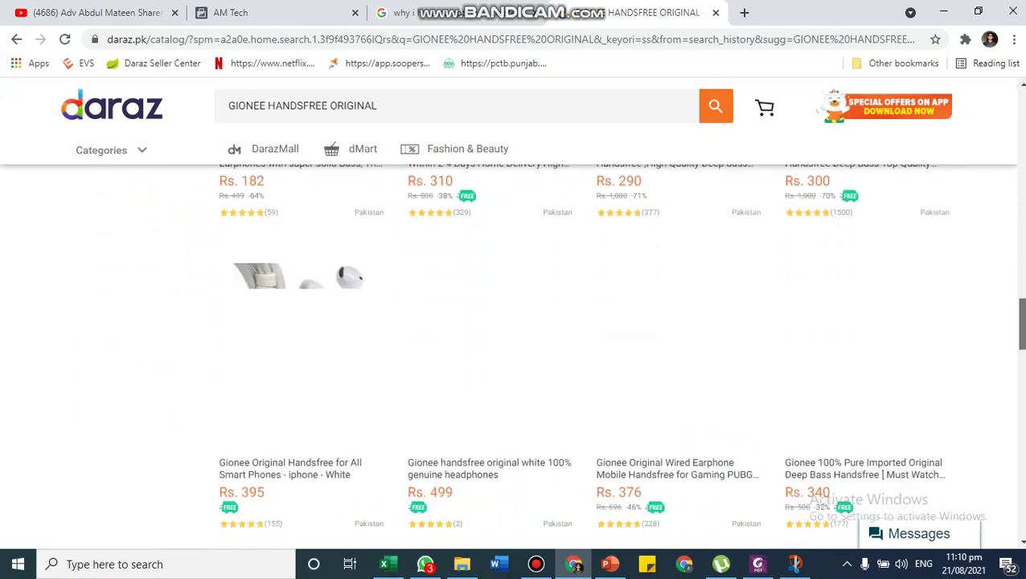
pyautogui.scroll(-1, 515, 361)
pyautogui.scroll(3, 515, 362)
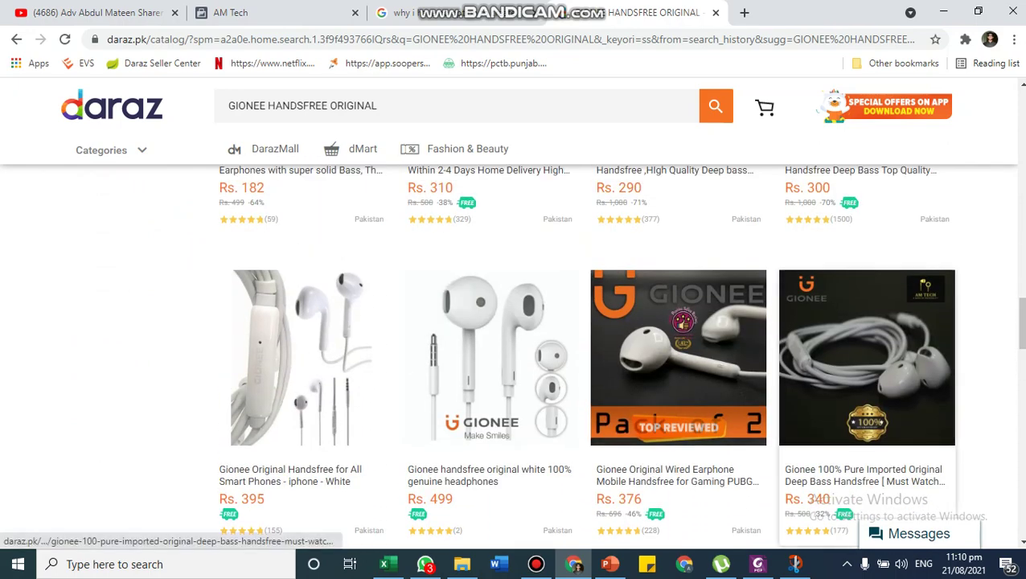
pyautogui.click(867, 359)
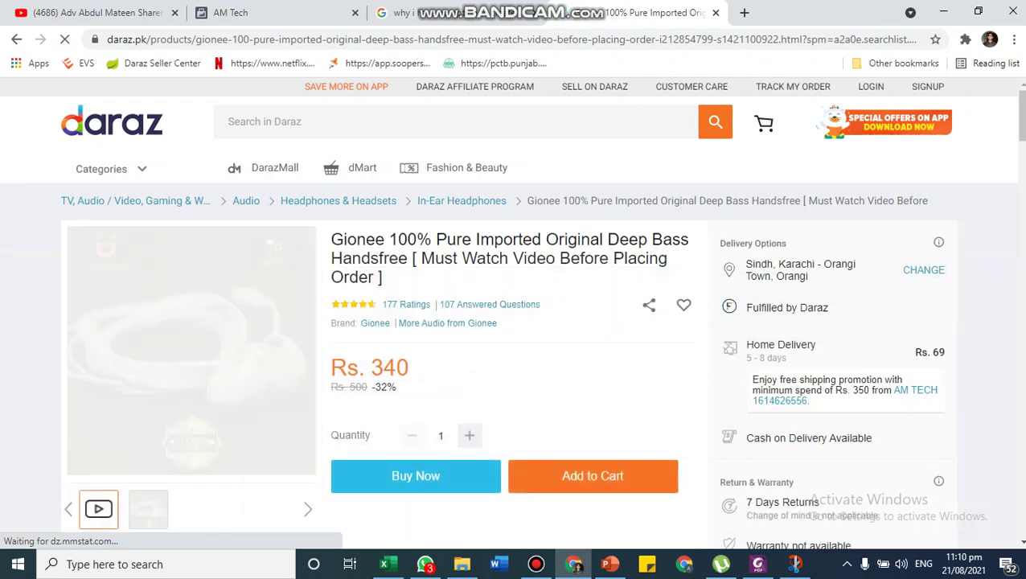
# - Copy the listing's product details from the "Bhai Jan" introduction down to "Small size wrapper with air hole."
pyautogui.scroll(-7, 514, 362)
pyautogui.scroll(-2, 514, 362)
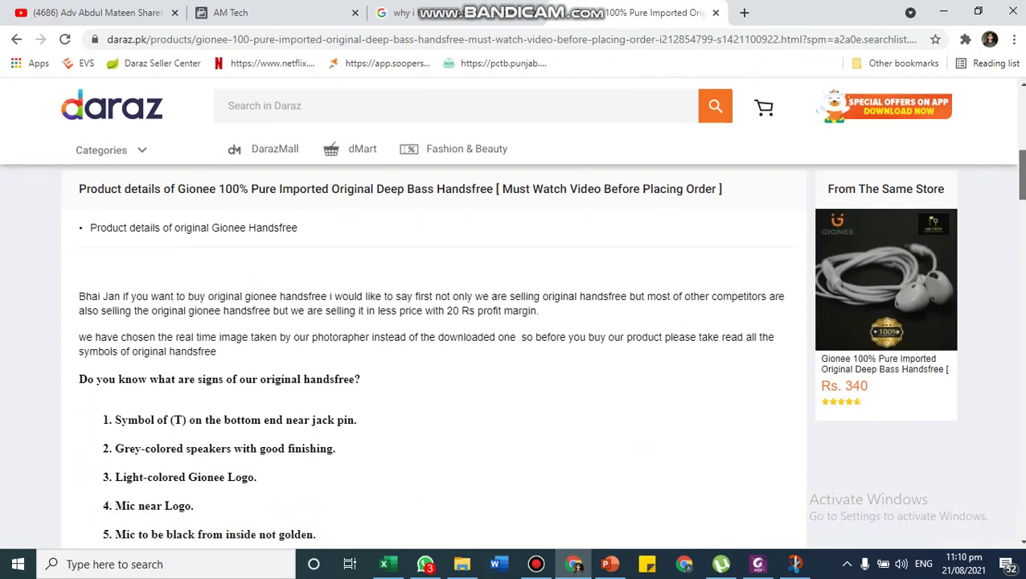
pyautogui.moveTo(79, 296); pyautogui.dragTo(217, 65)
pyautogui.scroll(-8, 514, 322)
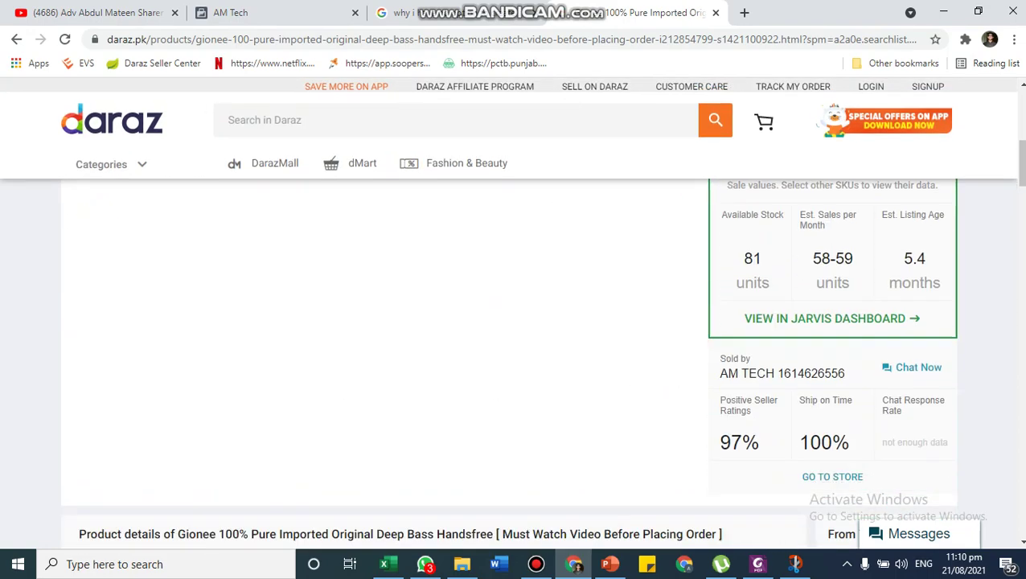
pyautogui.moveTo(322, 548); pyautogui.dragTo(342, 221)
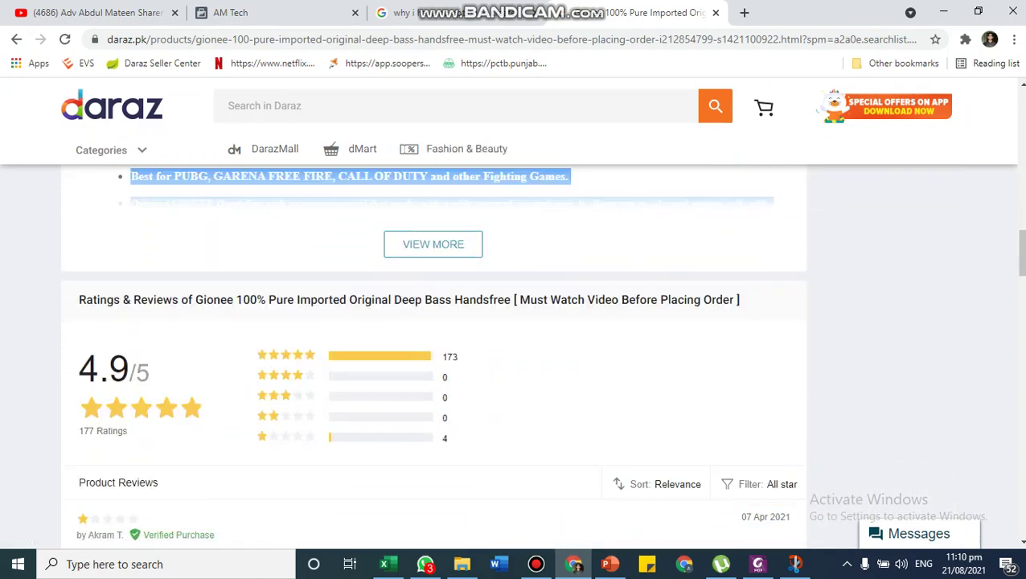
pyautogui.moveTo(342, 221); pyautogui.dragTo(459, 439)
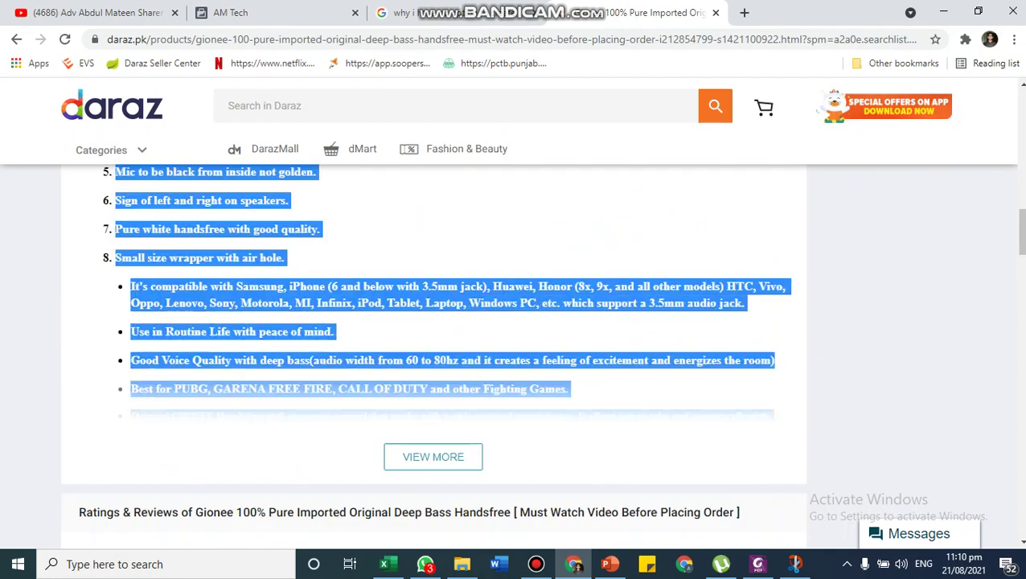
pyautogui.moveTo(773, 416); pyautogui.dragTo(285, 257)
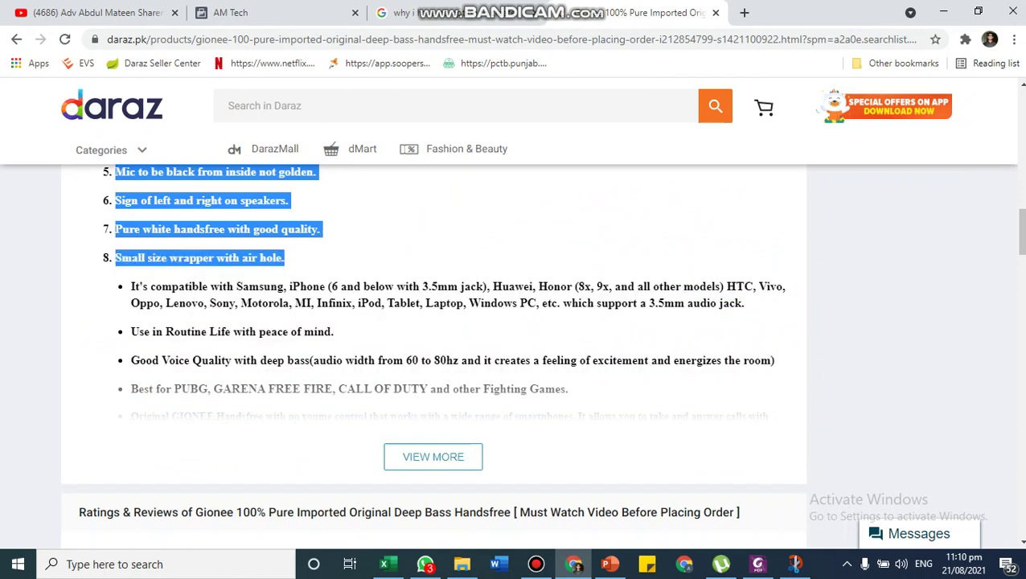
pyautogui.hotkey('ctrl', 'c')
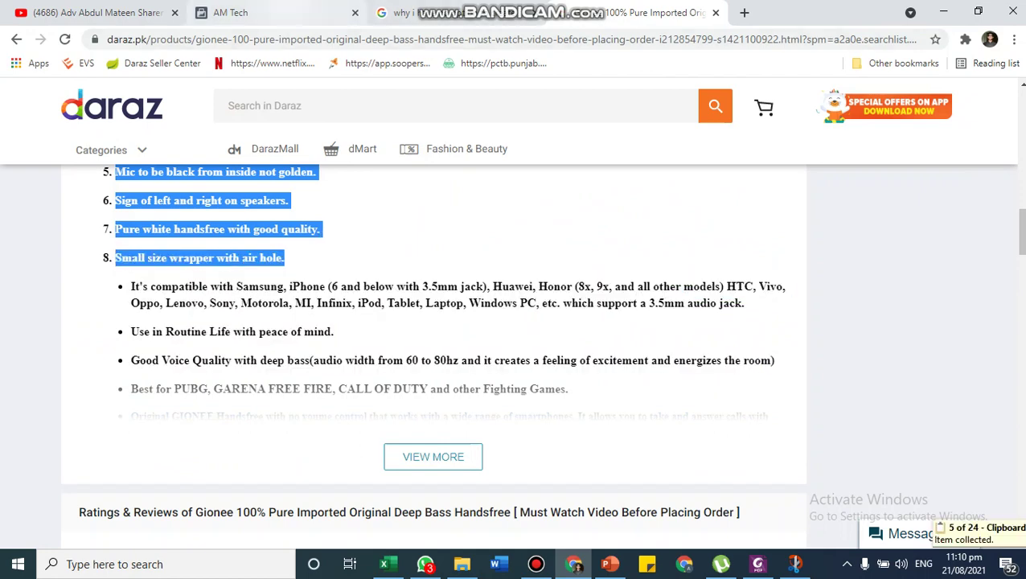
# - Paste the copied product details into the item's Description field in Commerce Manager
pyautogui.click(231, 13)
pyautogui.click(537, 565)
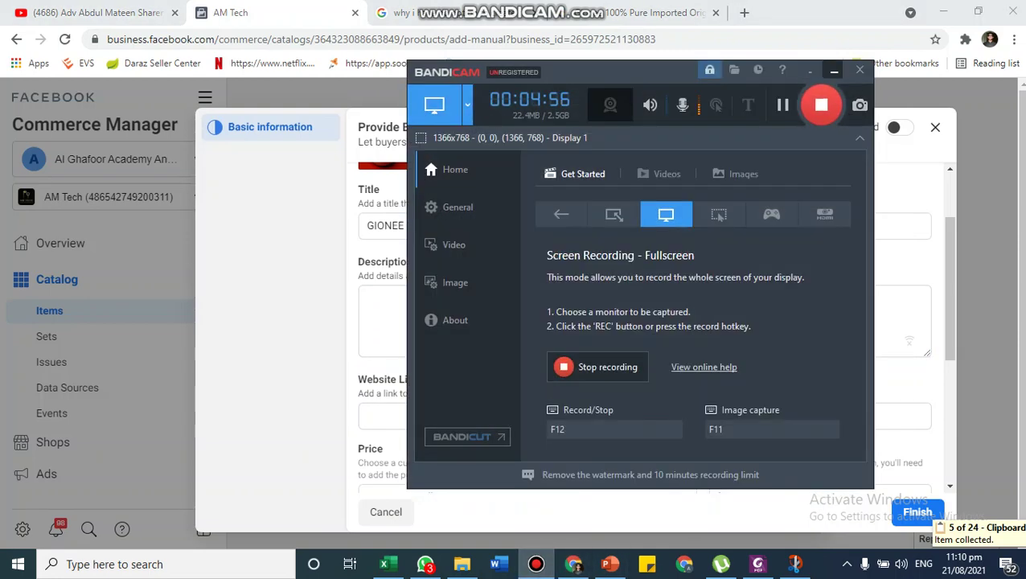
pyautogui.click(835, 71)
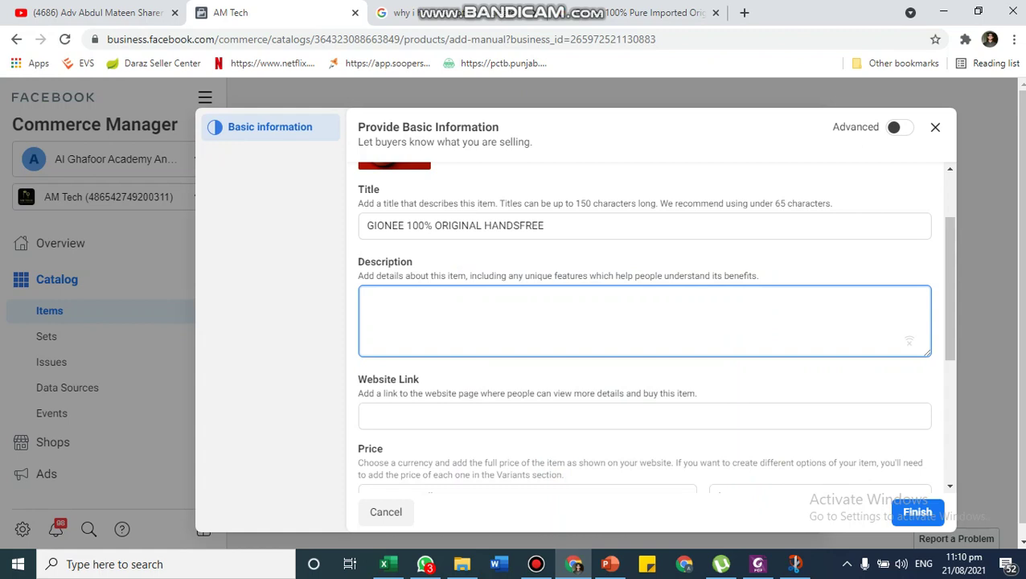
pyautogui.hotkey('ctrl', 'v')
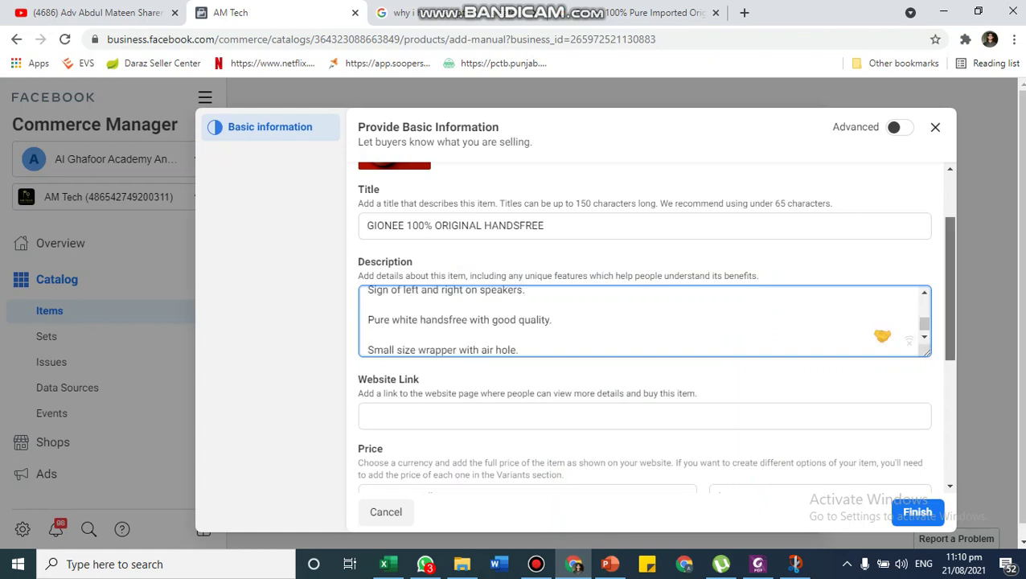
# - Select the item's Website Link field and return to the Daraz handsfree listing to look for its link
pyautogui.scroll(-1, 880, 339)
pyautogui.click(645, 344)
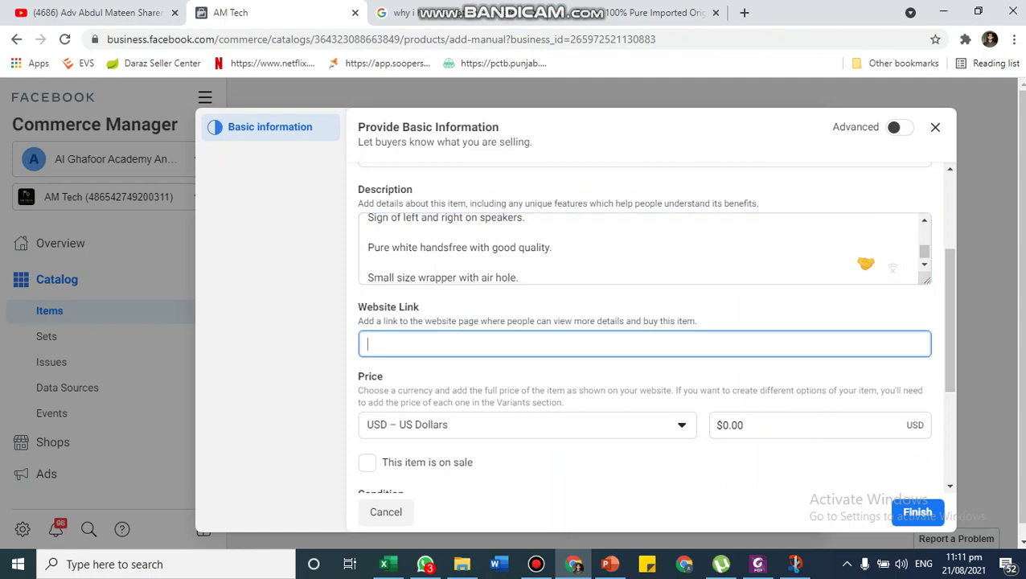
pyautogui.click(643, 13)
pyautogui.moveTo(1022, 231); pyautogui.dragTo(1021, 123)
pyautogui.scroll(1, 513, 322)
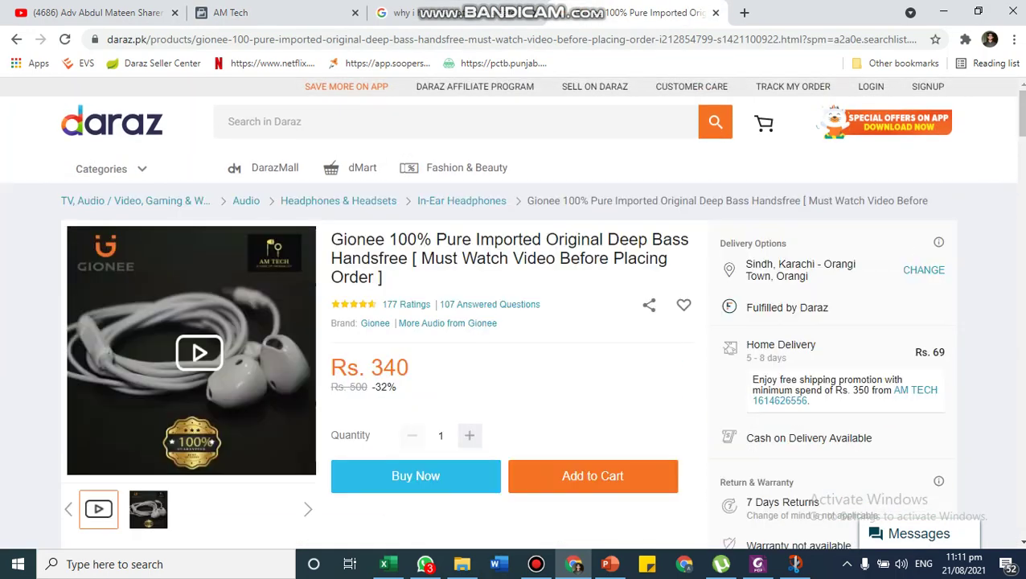
pyautogui.rightClick(394, 312)
pyautogui.press('Escape')
# - Try to get the AM Tech handsfree's link from the Daraz search results, and reopen its listing
pyautogui.click(16, 39)
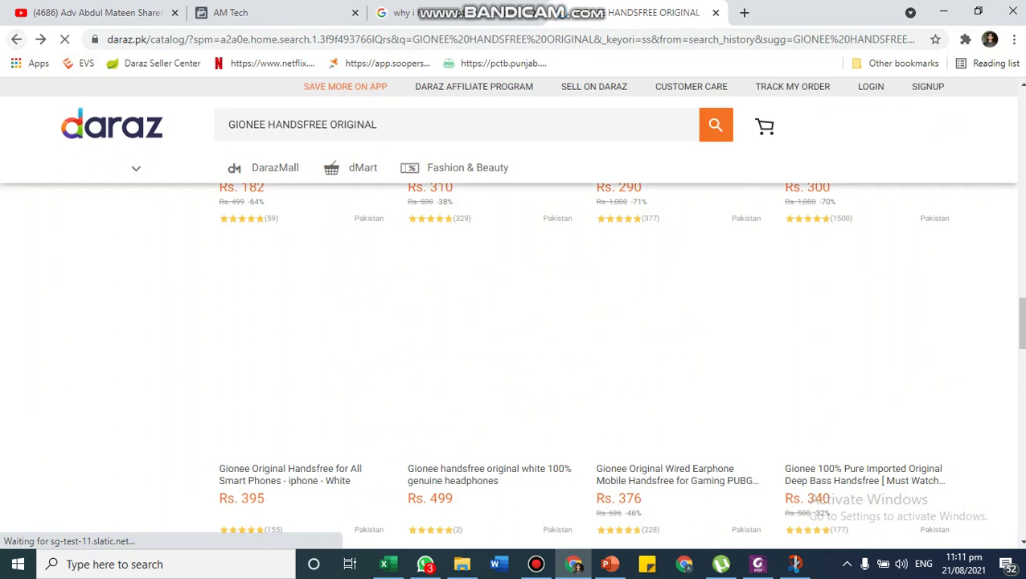
pyautogui.rightClick(801, 348)
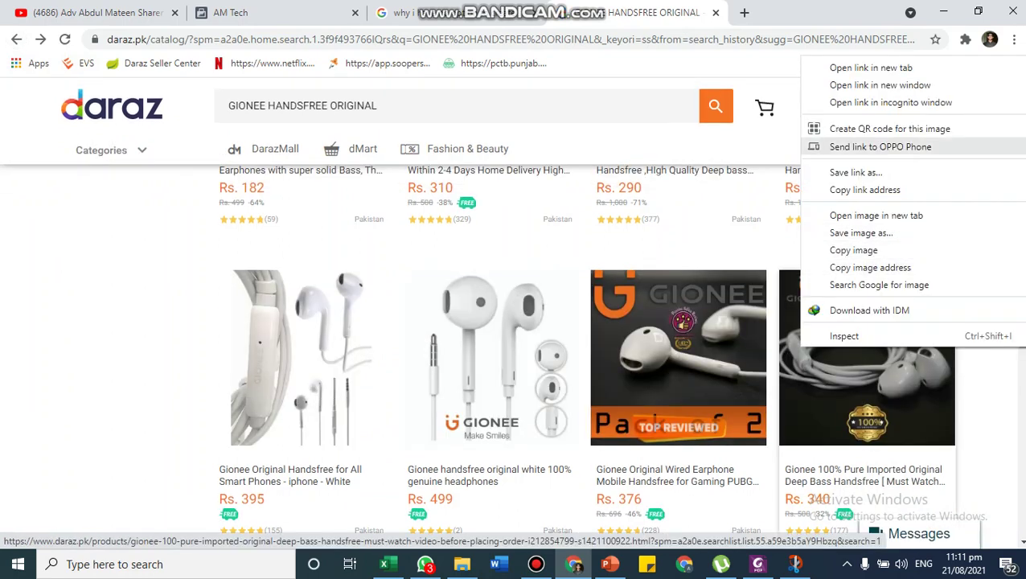
pyautogui.rightClick(796, 230)
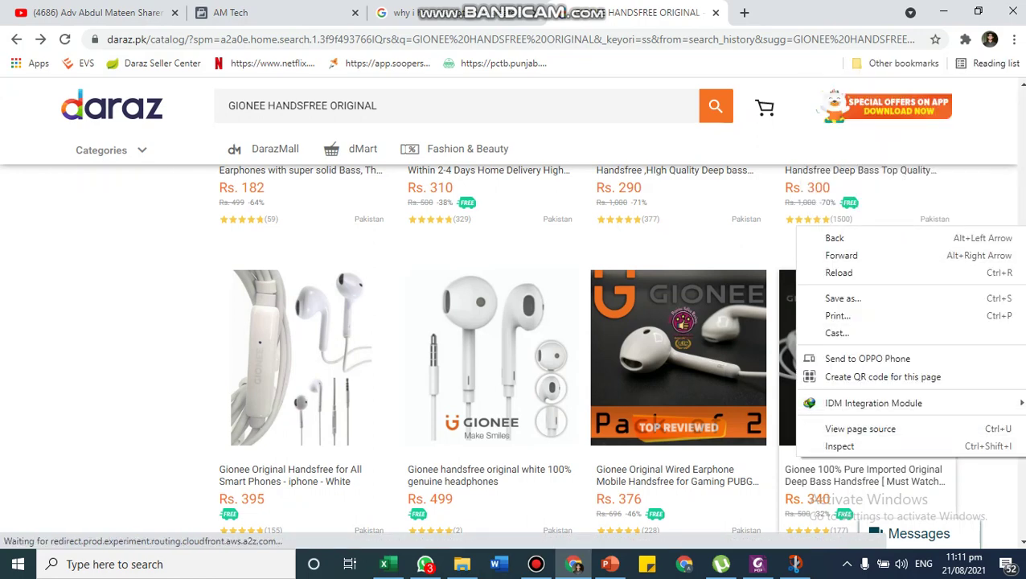
pyautogui.click(869, 503)
pyautogui.click(864, 476)
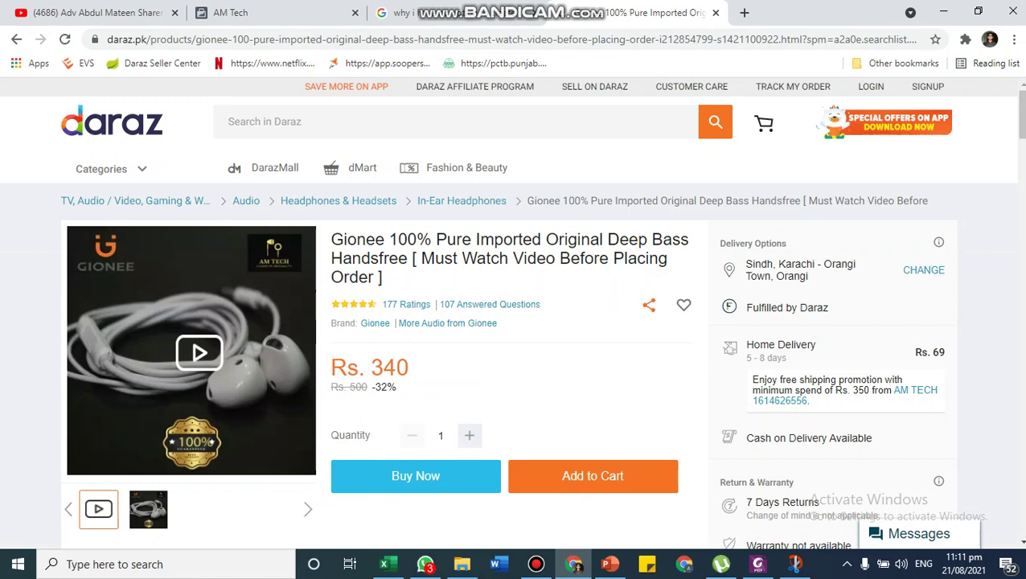
# - Examine the handsfree listing's sharing and page options for a way to copy the product link
pyautogui.moveTo(649, 306)
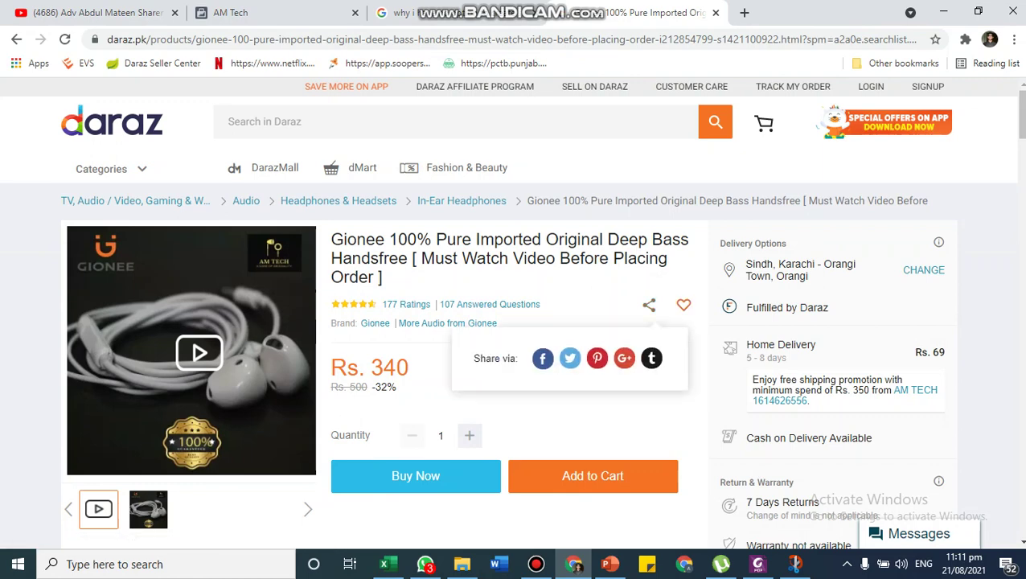
pyautogui.rightClick(653, 307)
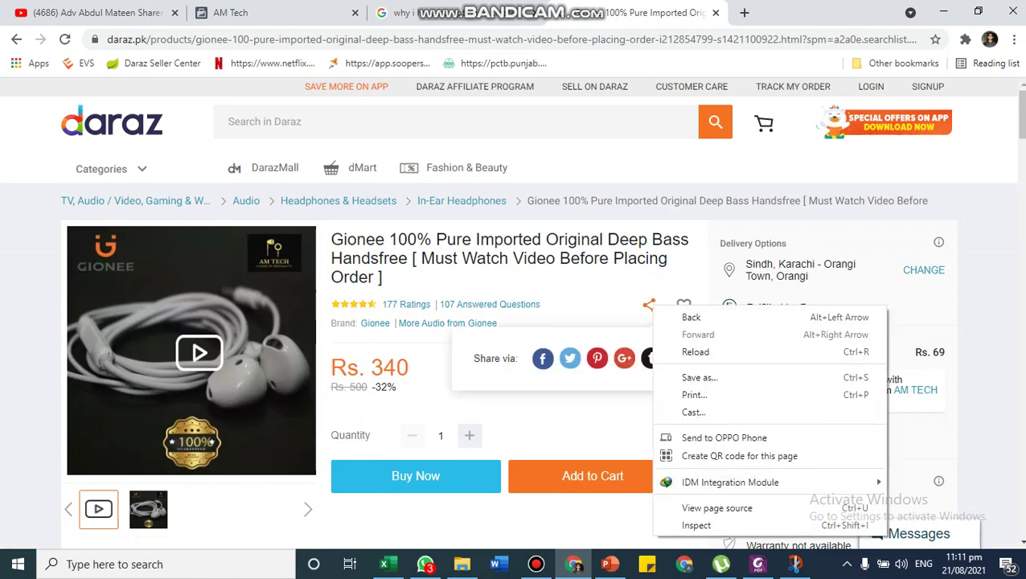
pyautogui.press('Escape')
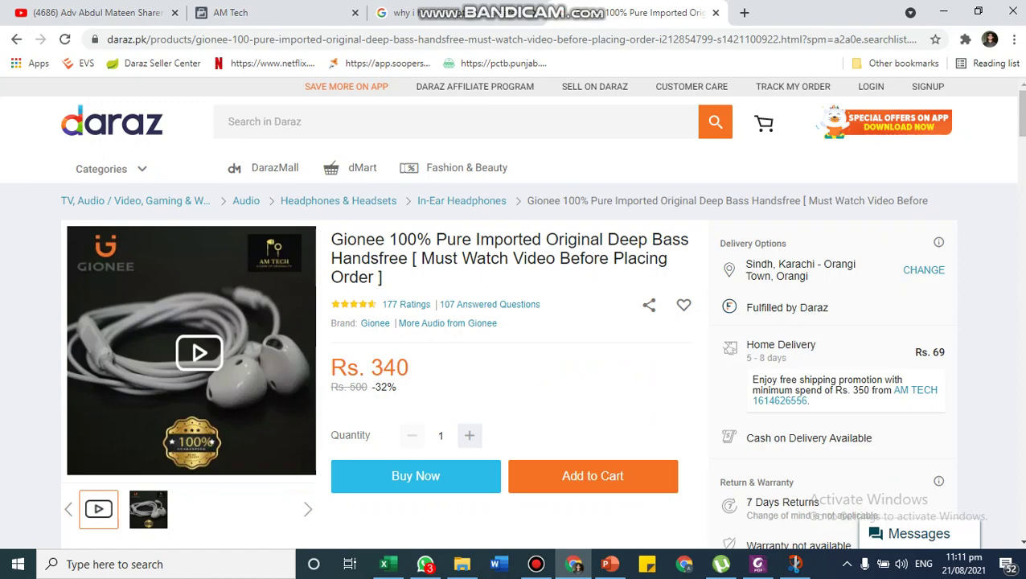
pyautogui.scroll(-10, 513, 322)
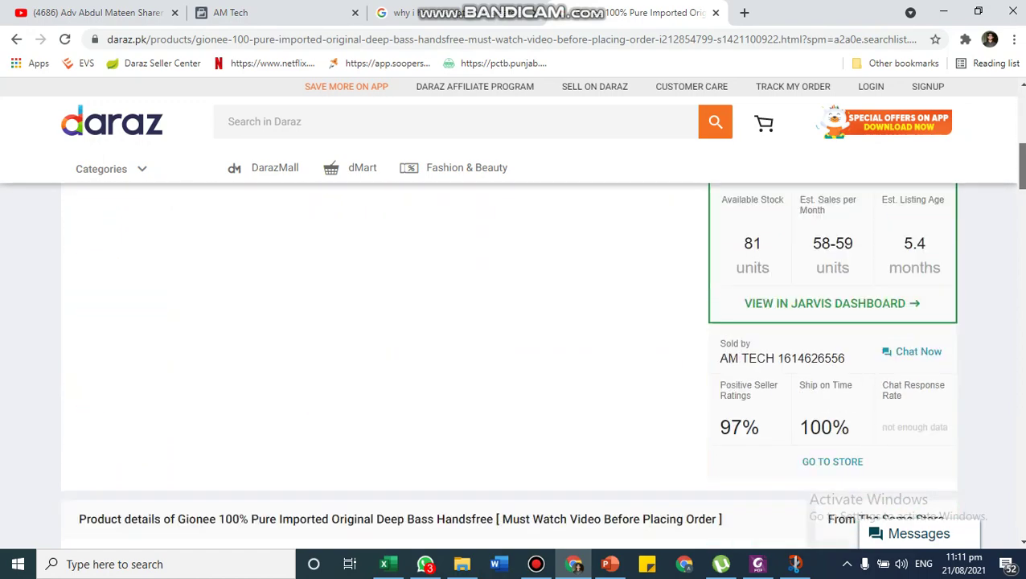
pyautogui.scroll(10, 366, 276)
pyautogui.rightClick(366, 275)
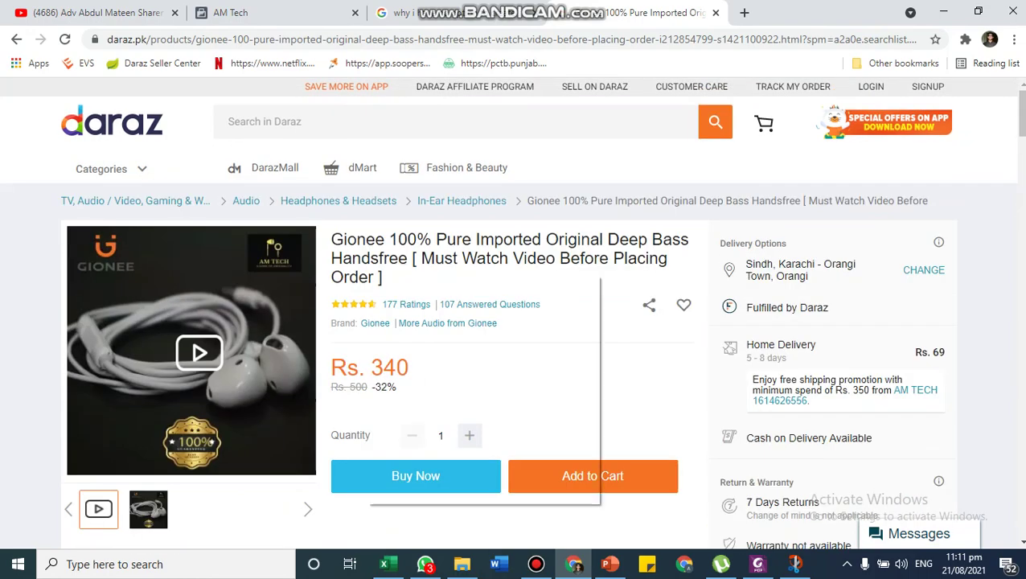
pyautogui.press('Escape')
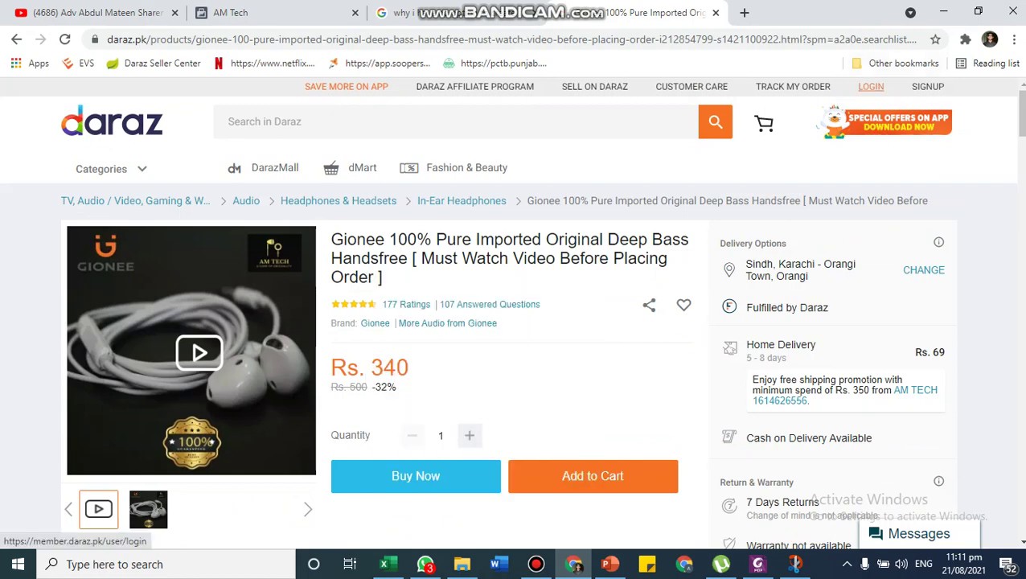
# - Log in to the Daraz account and check the handsfree listing's page options for a way to copy its link
pyautogui.click(871, 87)
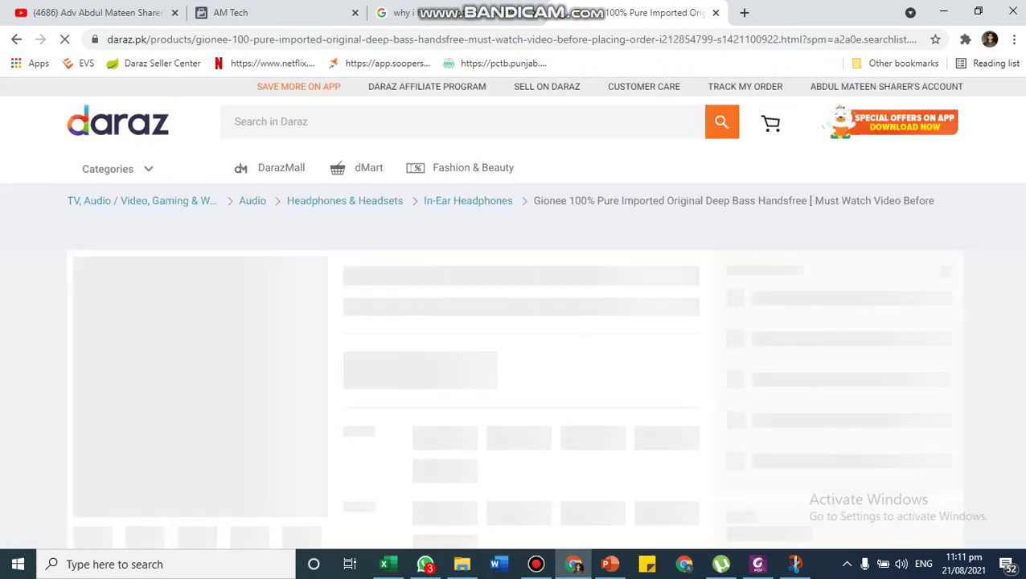
pyautogui.rightClick(468, 252)
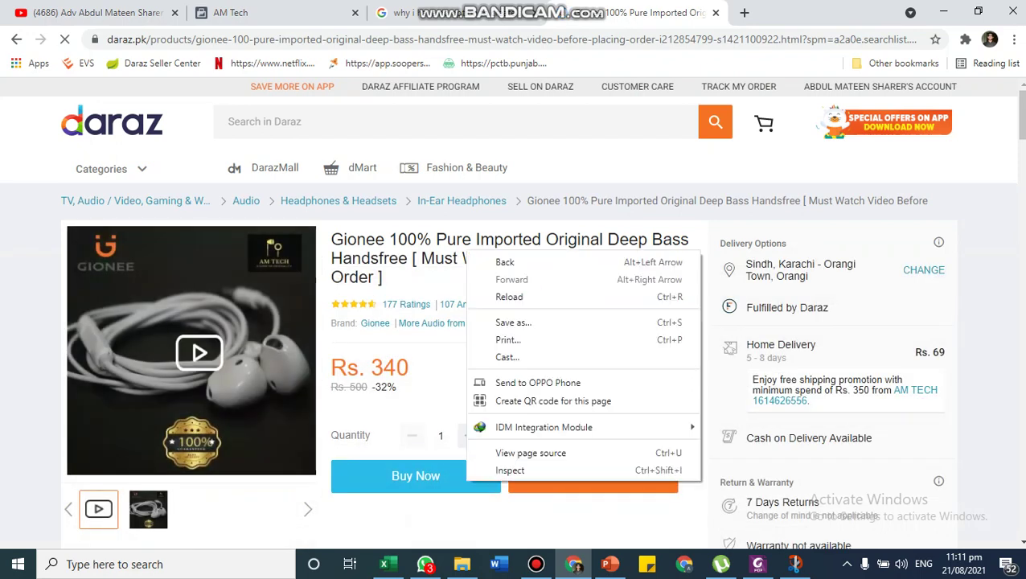
pyautogui.press('Escape')
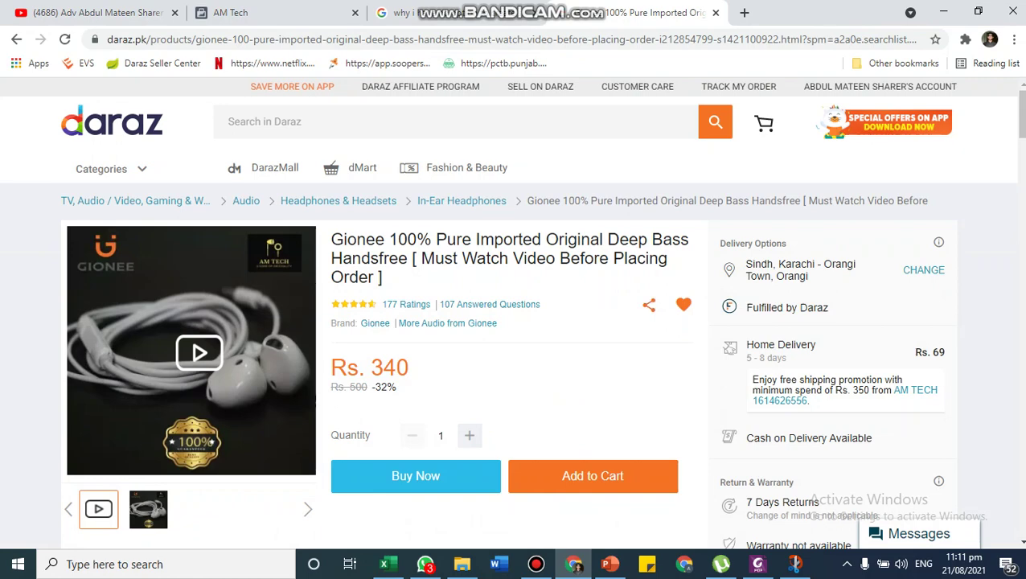
# - Try to get the handsfree's product link through the listing's Facebook sharing and page options
pyautogui.moveTo(649, 305)
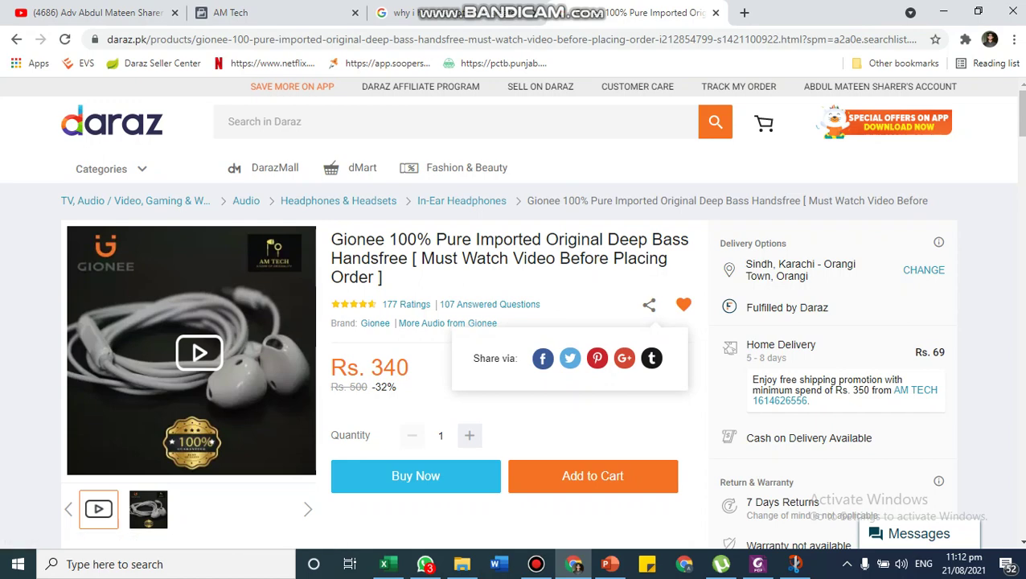
pyautogui.click(543, 358)
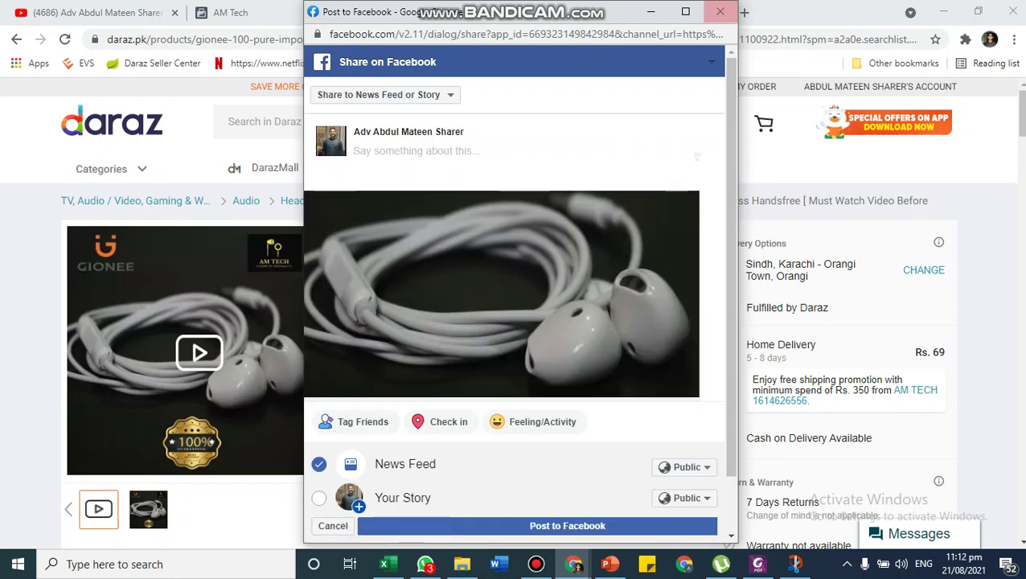
pyautogui.click(720, 12)
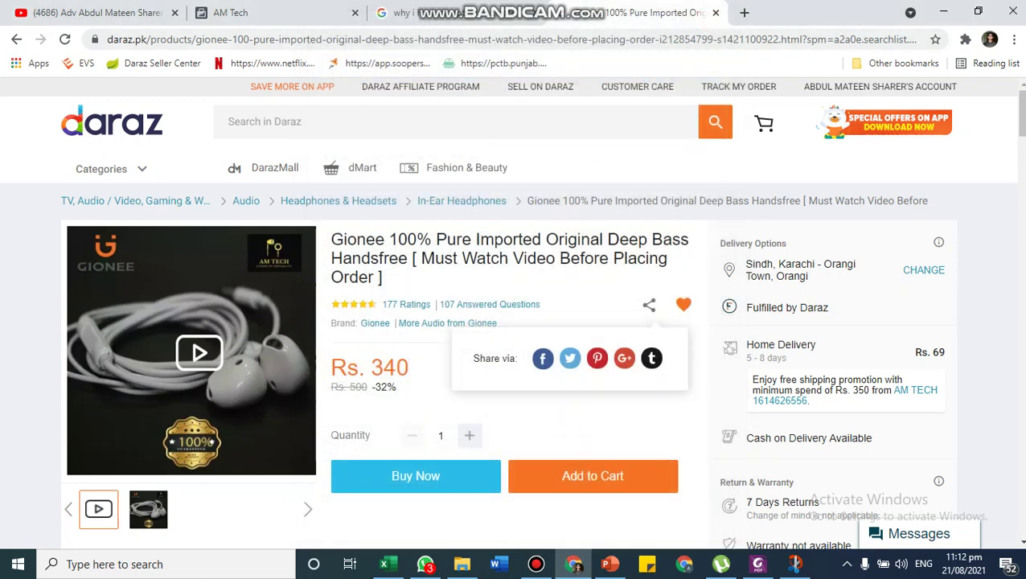
pyautogui.rightClick(485, 257)
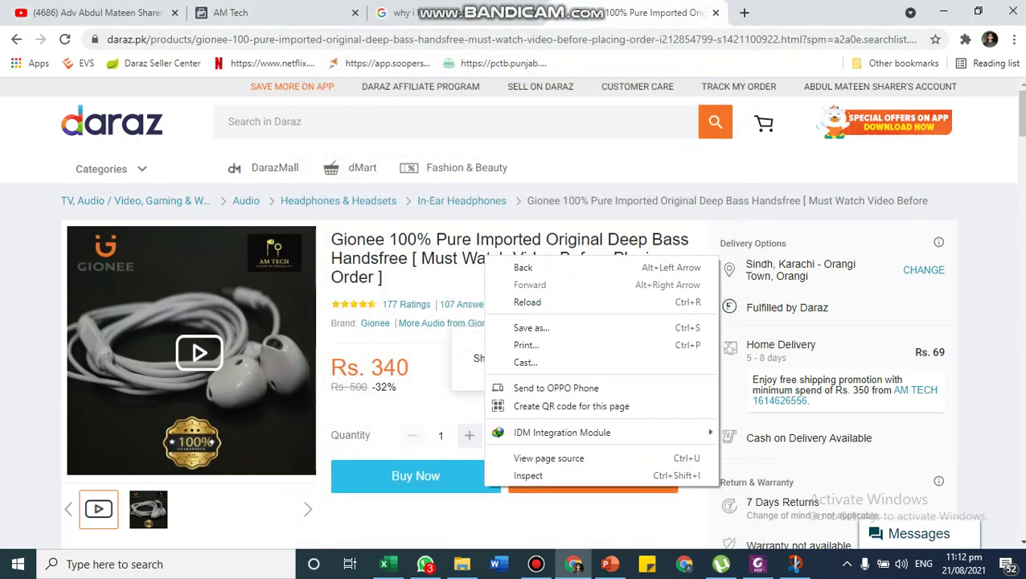
# - Copy the AM Tech handsfree's link address from the Daraz search results and paste it into the catalog item's Website Link field
pyautogui.click(16, 39)
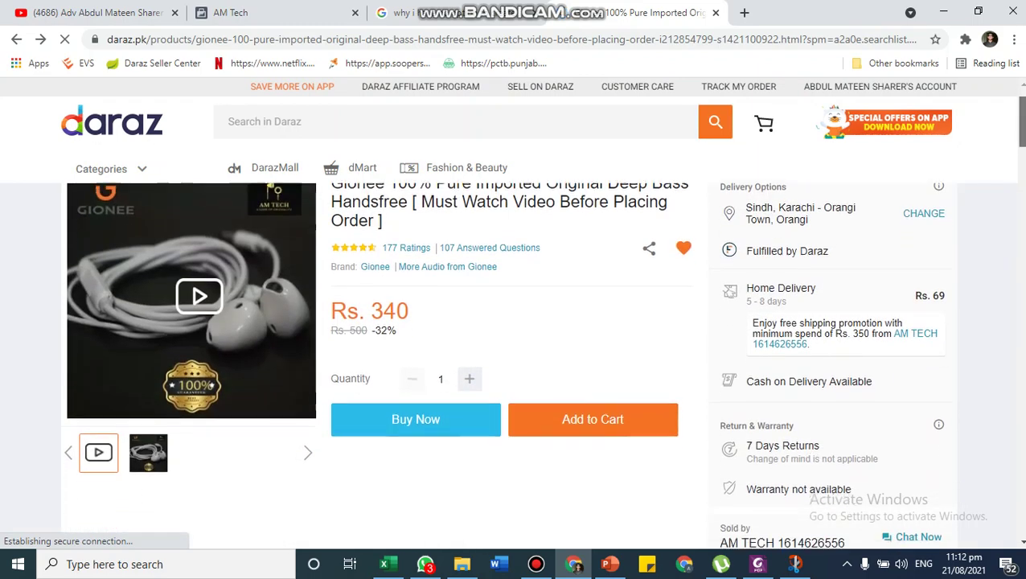
pyautogui.scroll(-8, 515, 362)
pyautogui.scroll(9, 515, 362)
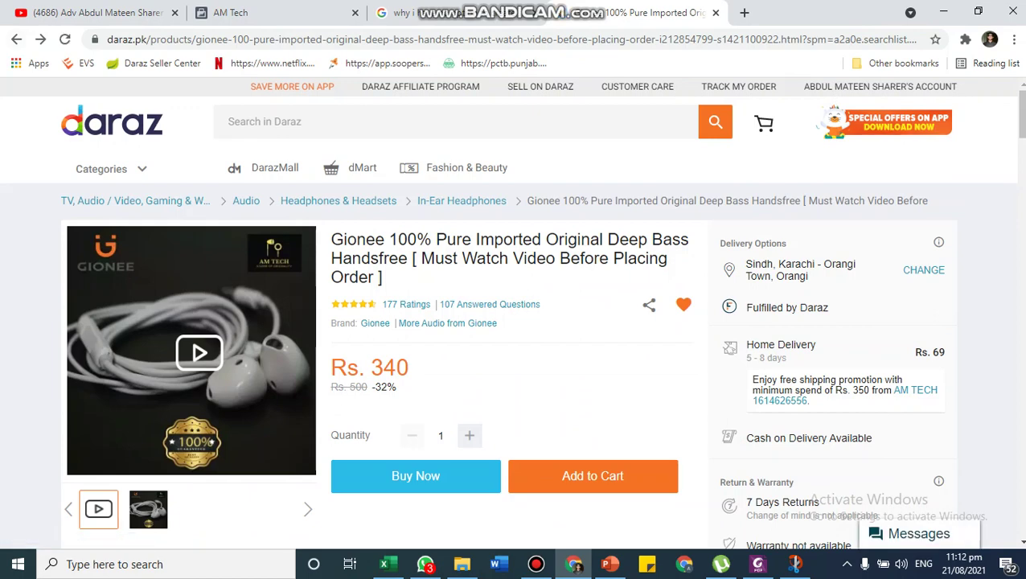
pyautogui.click(16, 39)
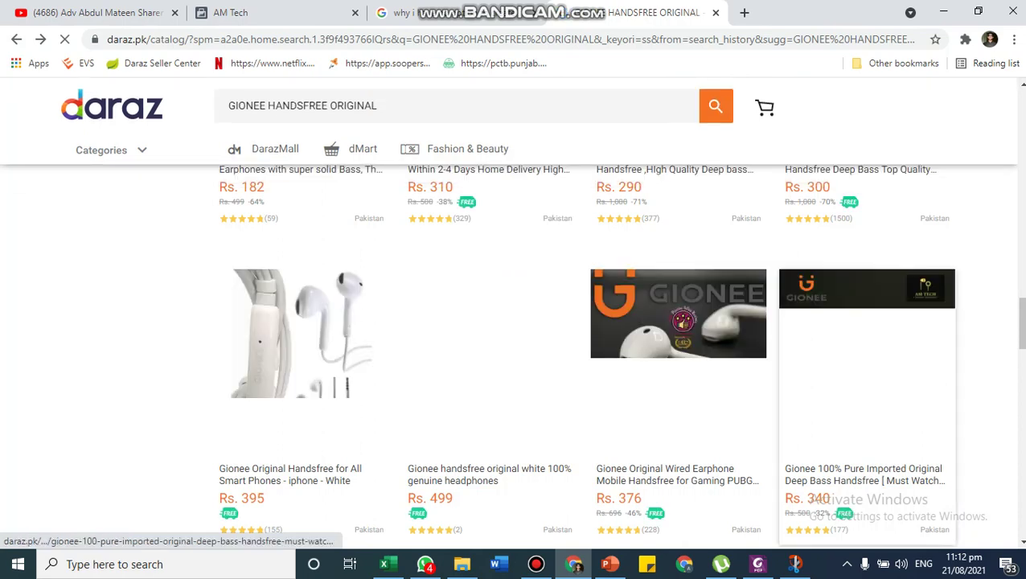
pyautogui.rightClick(802, 305)
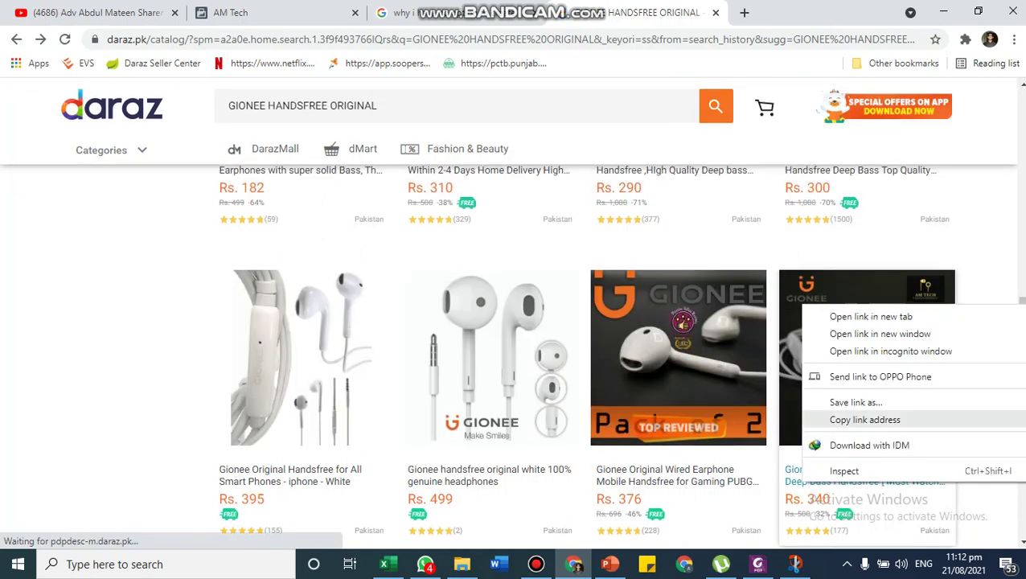
pyautogui.click(865, 419)
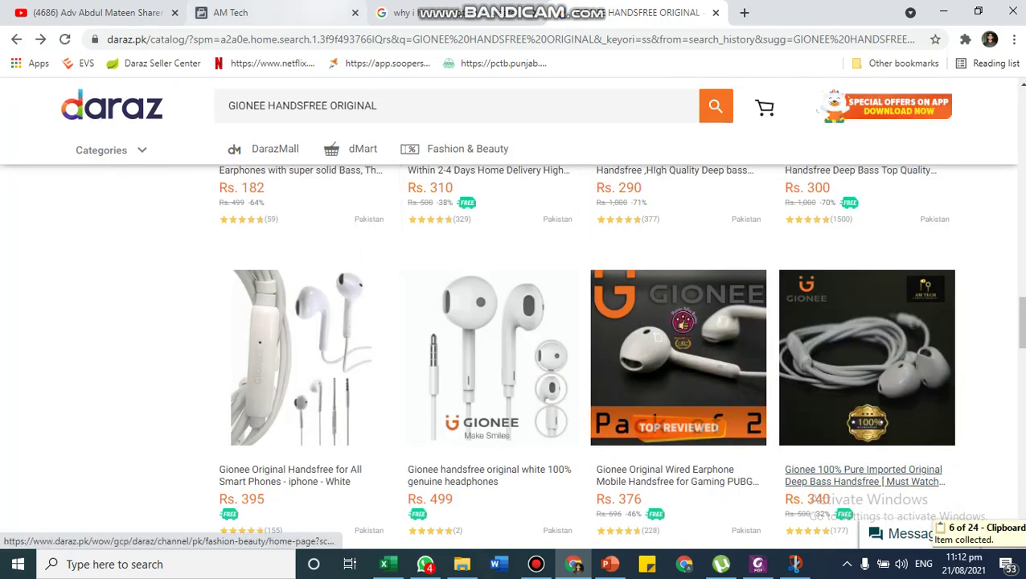
pyautogui.click(270, 13)
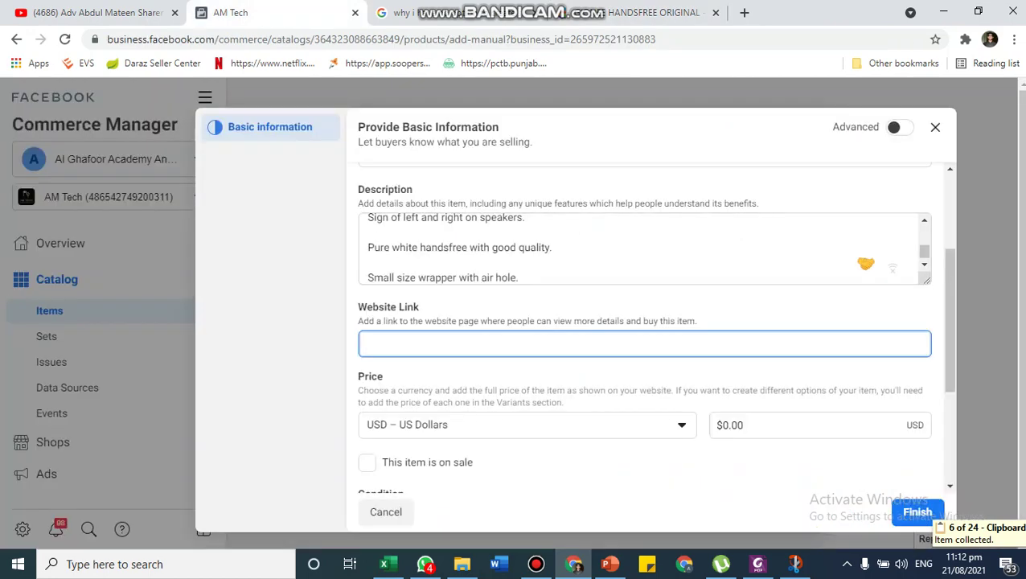
pyautogui.hotkey('ctrl', 'v')
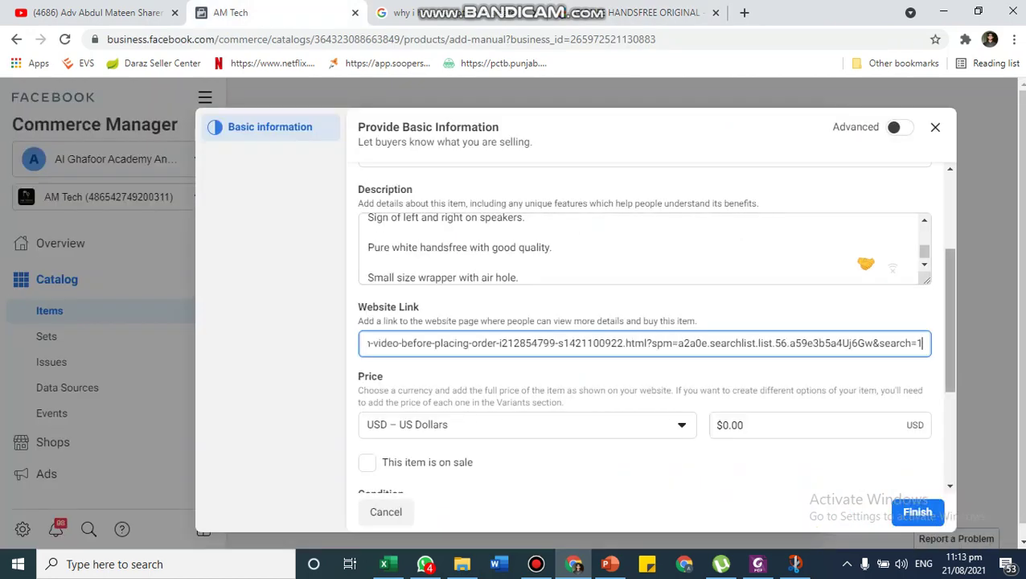
# - Set the item's price currency to PKR – Pakistani Rupee
pyautogui.scroll(-3, 644, 321)
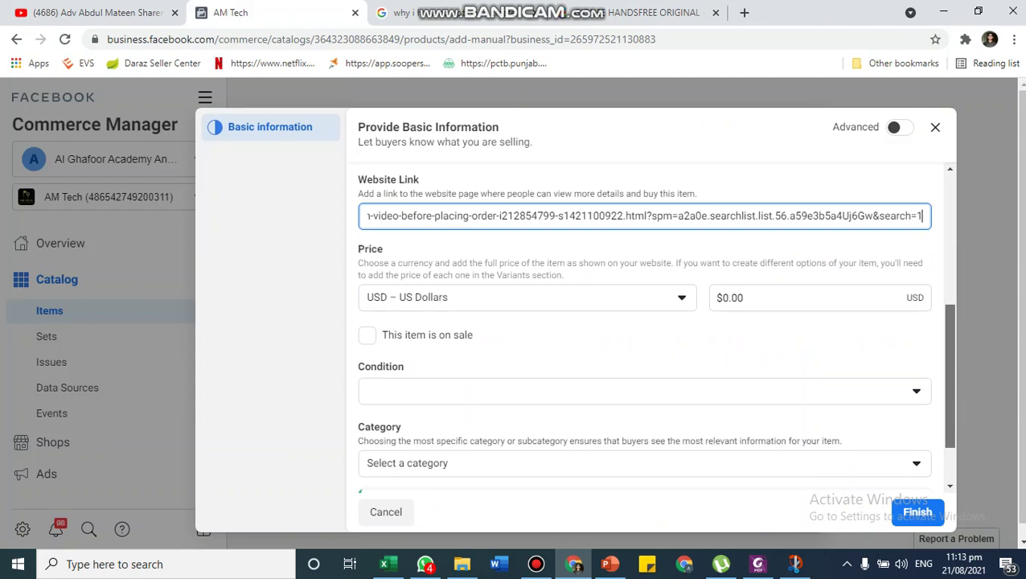
pyautogui.press('Tab')
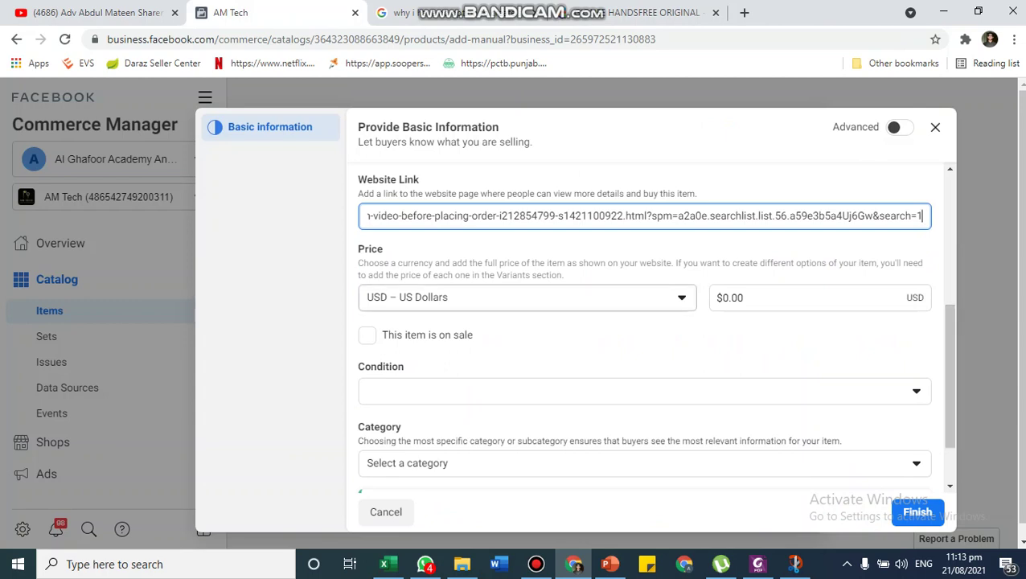
pyautogui.press('Return')
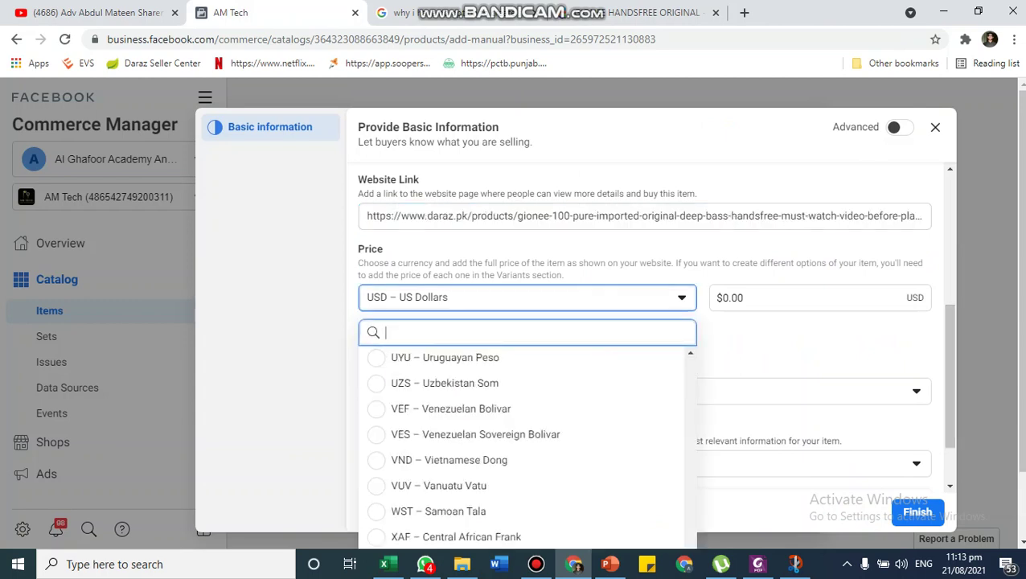
pyautogui.write('PAK')
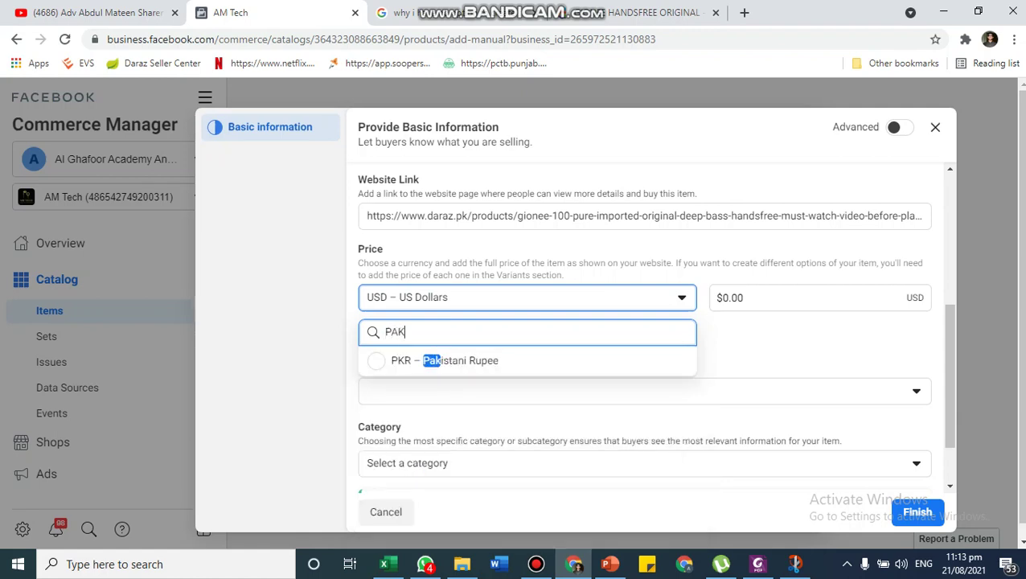
pyautogui.press('Down')
pyautogui.press('Return')
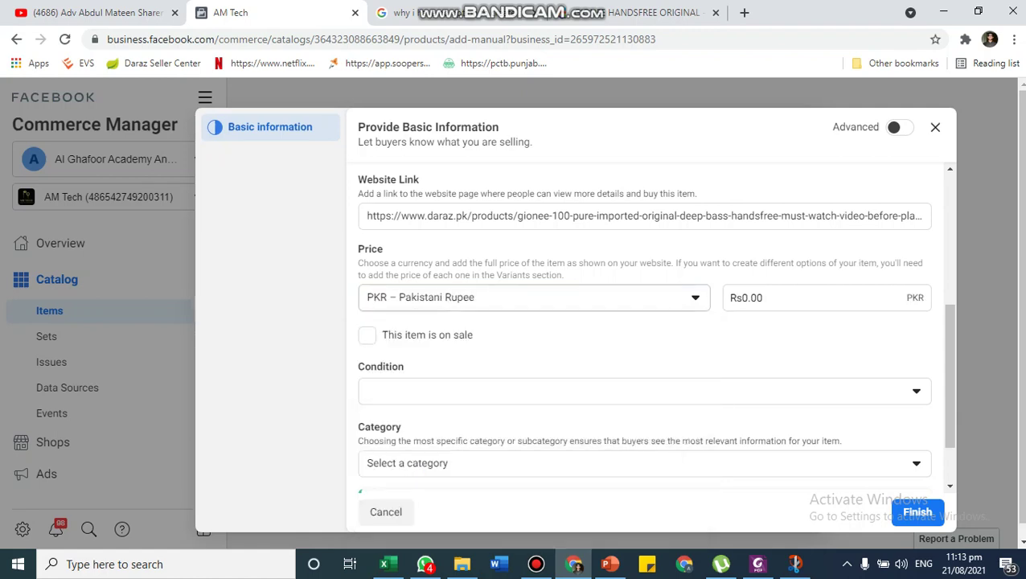
# - Set the item's price to Rs 340
pyautogui.press('Tab')
pyautogui.press('BackSpace')
pyautogui.press('BackSpace')
pyautogui.press('BackSpace')
pyautogui.press('BackSpace')
pyautogui.press('BackSpace')
pyautogui.press('BackSpace')
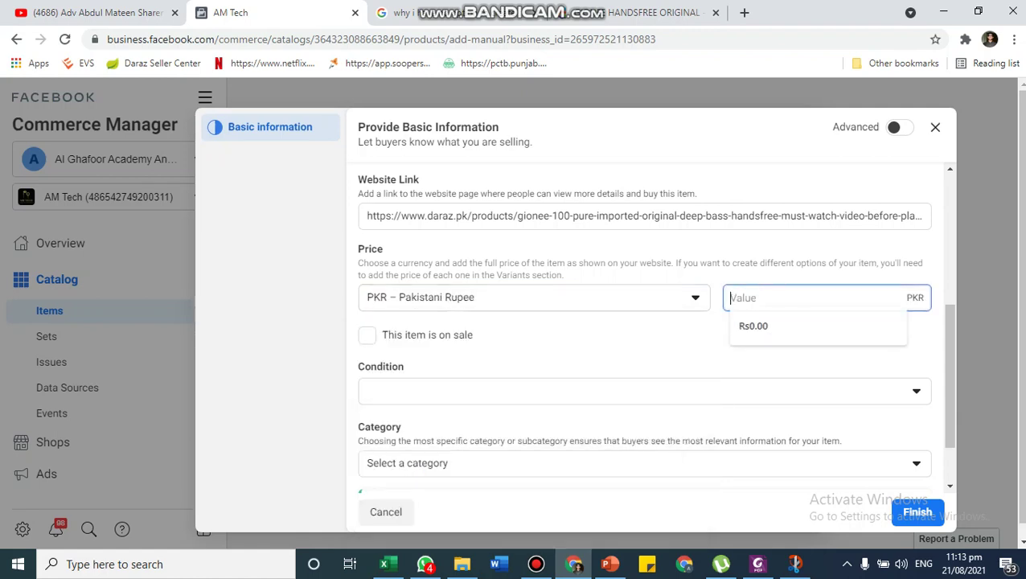
pyautogui.write('RS ')
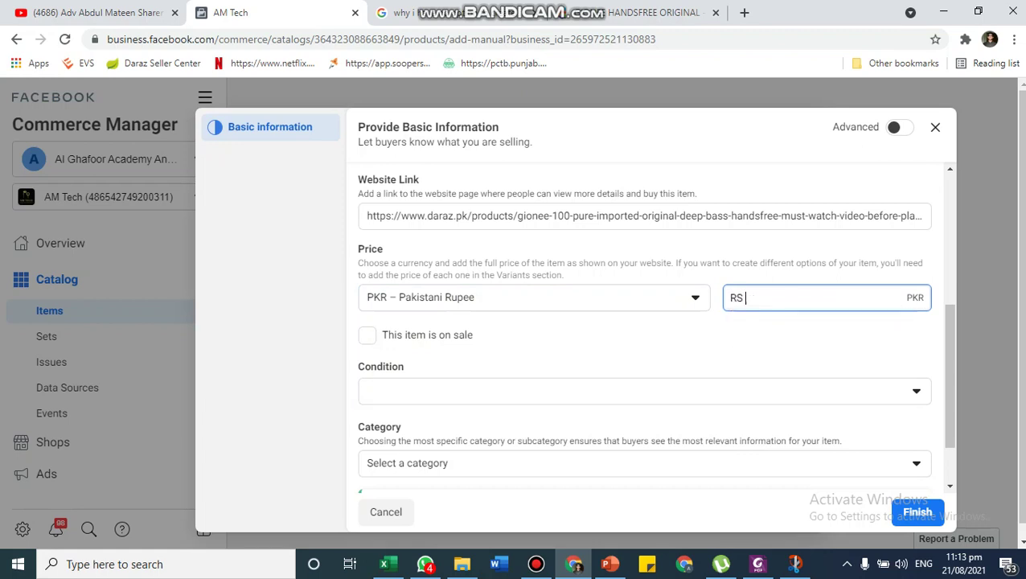
pyautogui.write('500')
pyautogui.press('BackSpace')
pyautogui.press('BackSpace')
pyautogui.write('340')
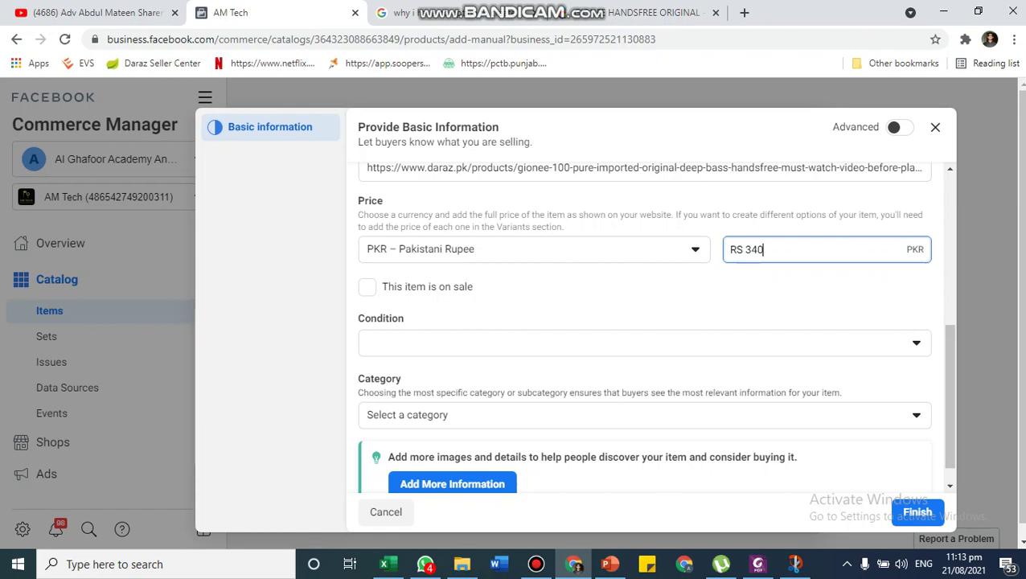
# - Mark the item as on sale and set its sale price to Rs 340
pyautogui.press('Tab')
pyautogui.press('space')
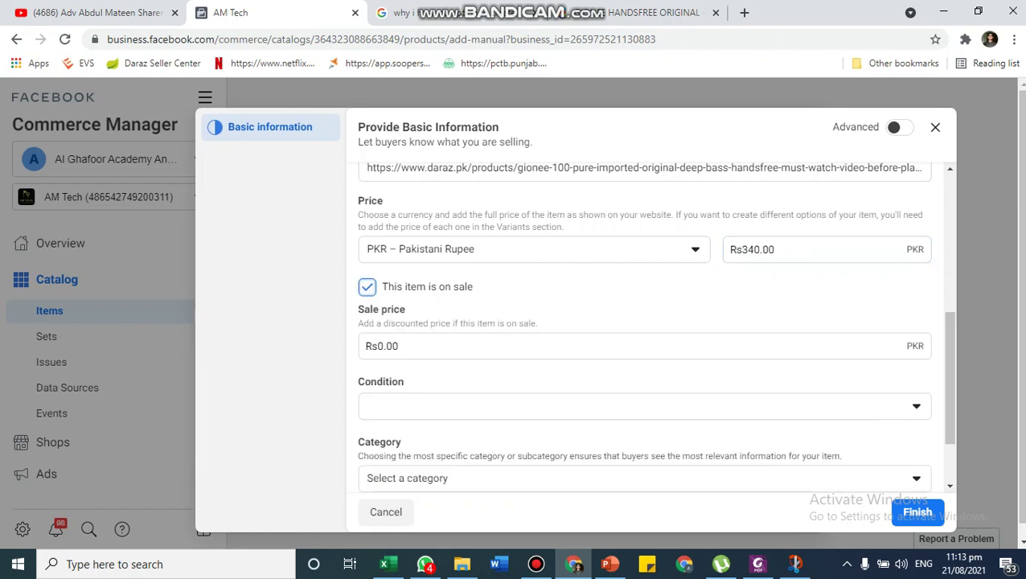
pyautogui.press('Tab')
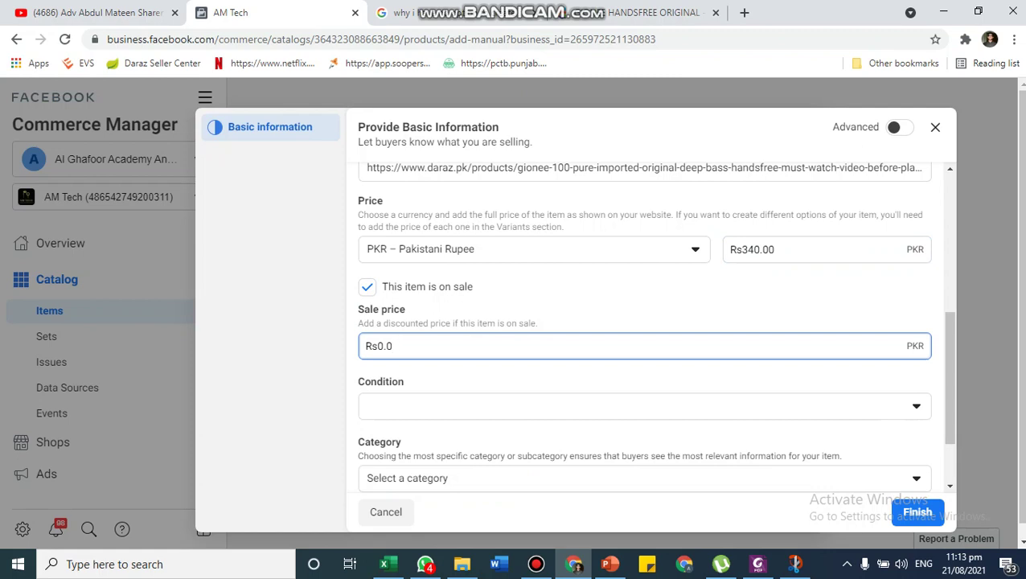
pyautogui.press('BackSpace')
pyautogui.write('340')
# - Change the item's regular price to Rs 500 and set its condition to New
pyautogui.click(755, 250)
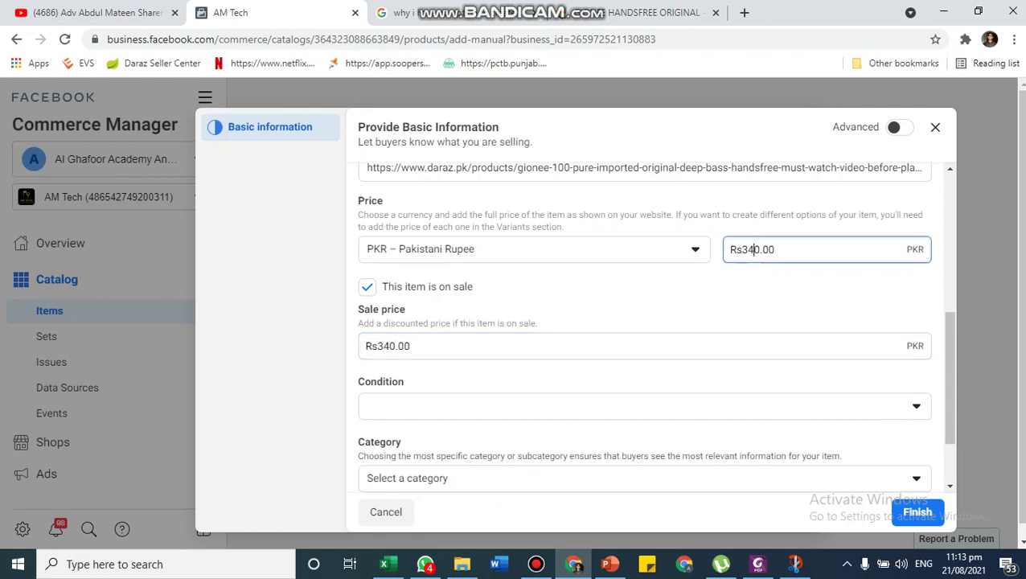
pyautogui.press('BackSpace')
pyautogui.press('BackSpace')
pyautogui.write('50')
pyautogui.click(645, 406)
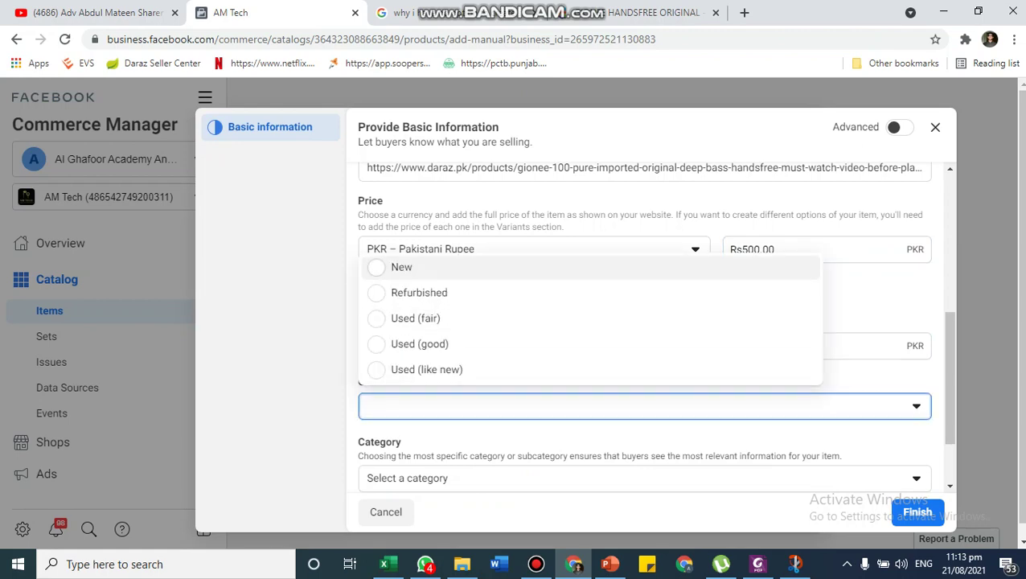
pyautogui.click(401, 267)
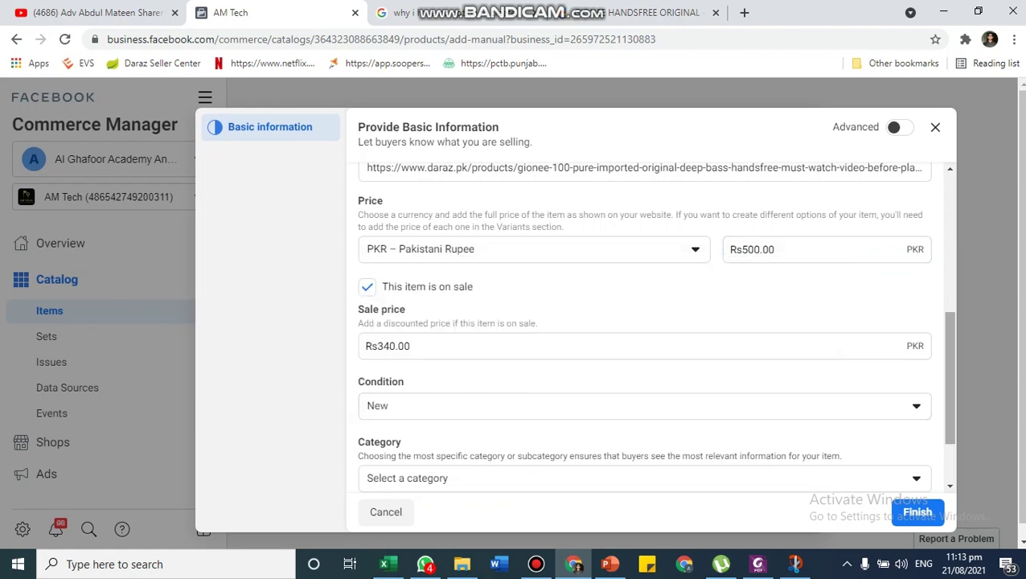
pyautogui.scroll(-1, 643, 362)
pyautogui.click(645, 389)
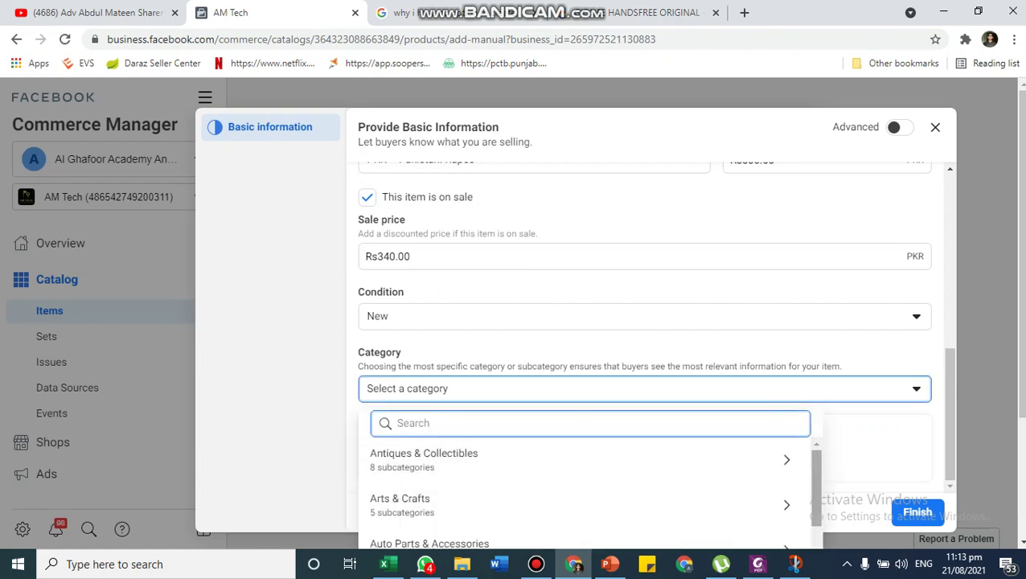
pyautogui.scroll(-4, 592, 483)
pyautogui.moveTo(816, 524); pyautogui.dragTo(816, 526)
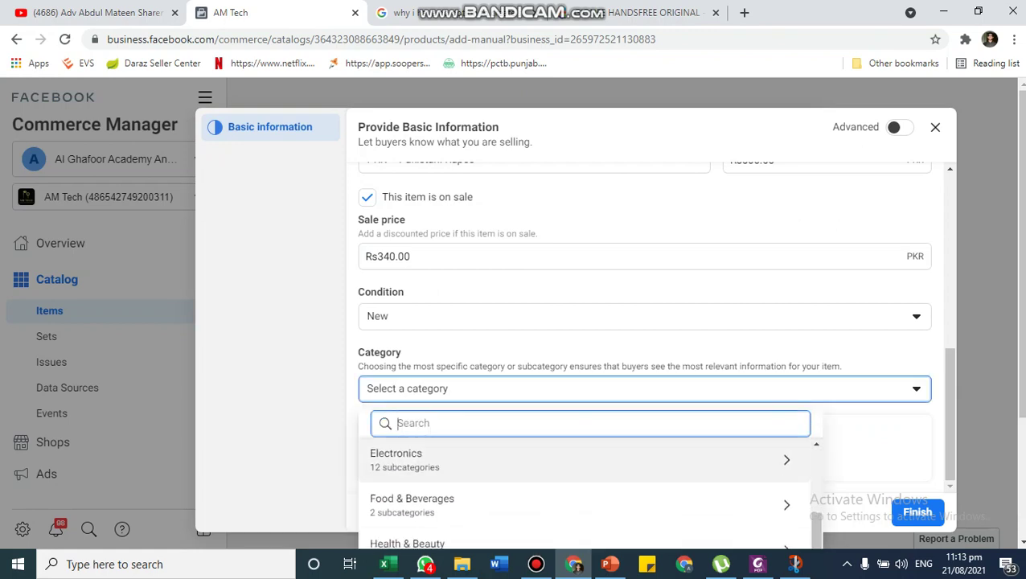
pyautogui.click(591, 460)
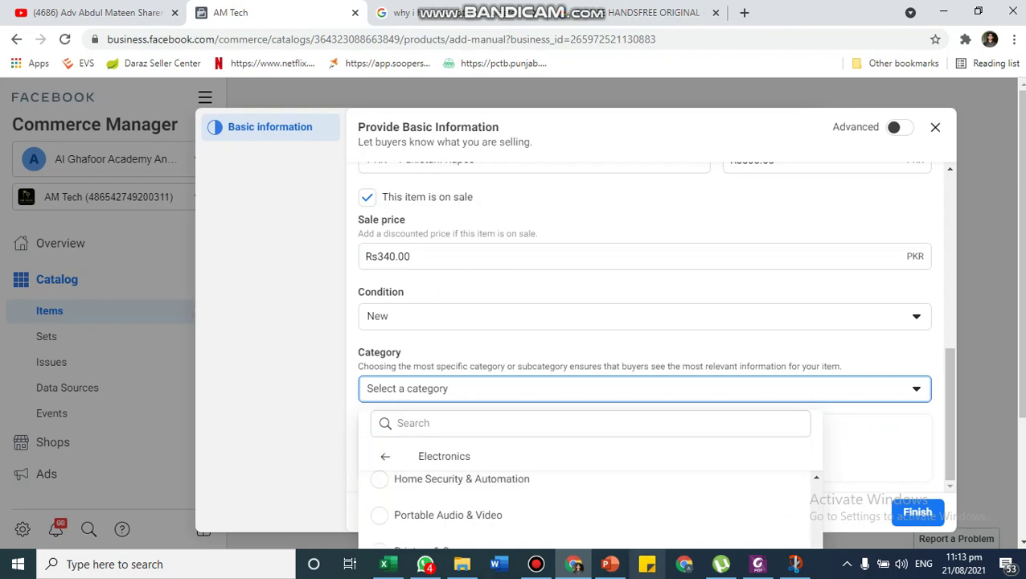
pyautogui.click(535, 564)
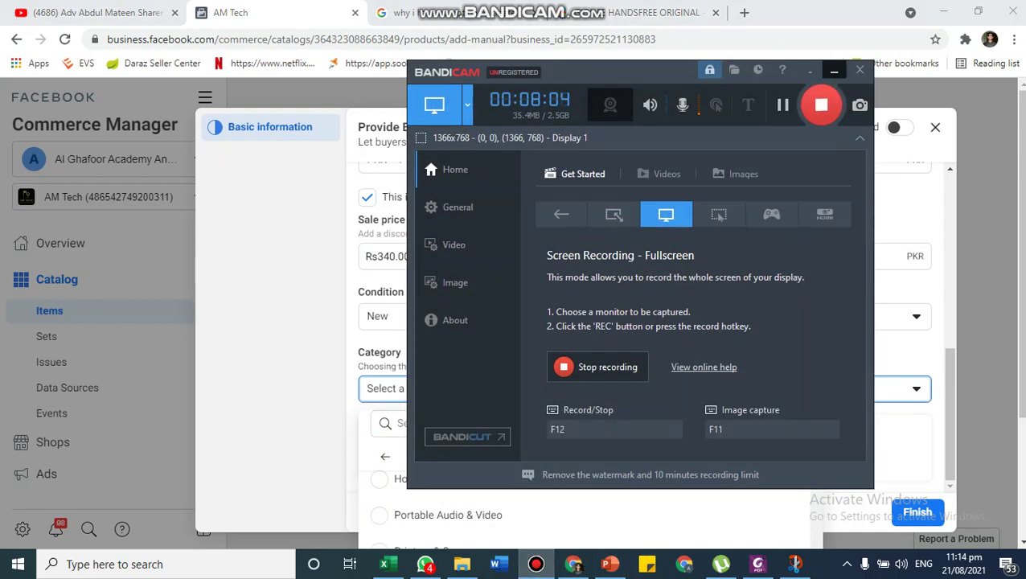
pyautogui.click(834, 71)
pyautogui.click(879, 447)
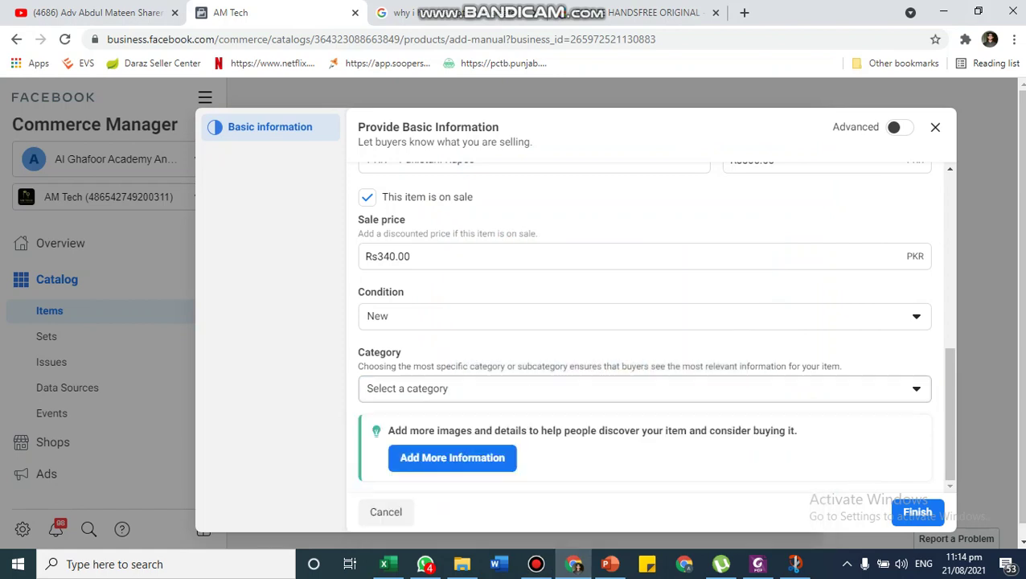
# - Finish adding the handsfree item to the catalog without a category and close the confirmation dialog
pyautogui.moveTo(1021, 322); pyautogui.dragTo(1022, 337)
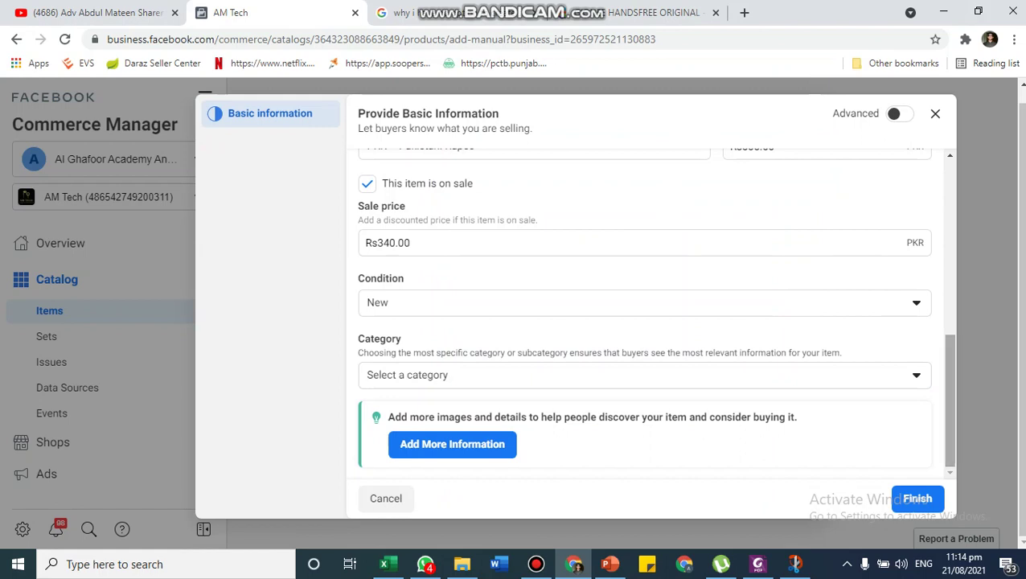
pyautogui.click(918, 500)
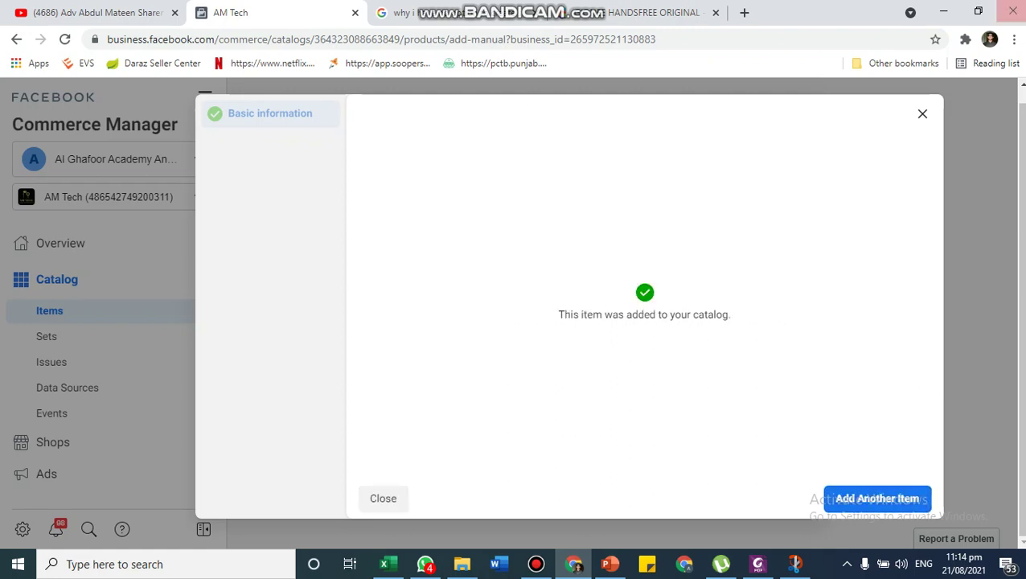
pyautogui.click(923, 113)
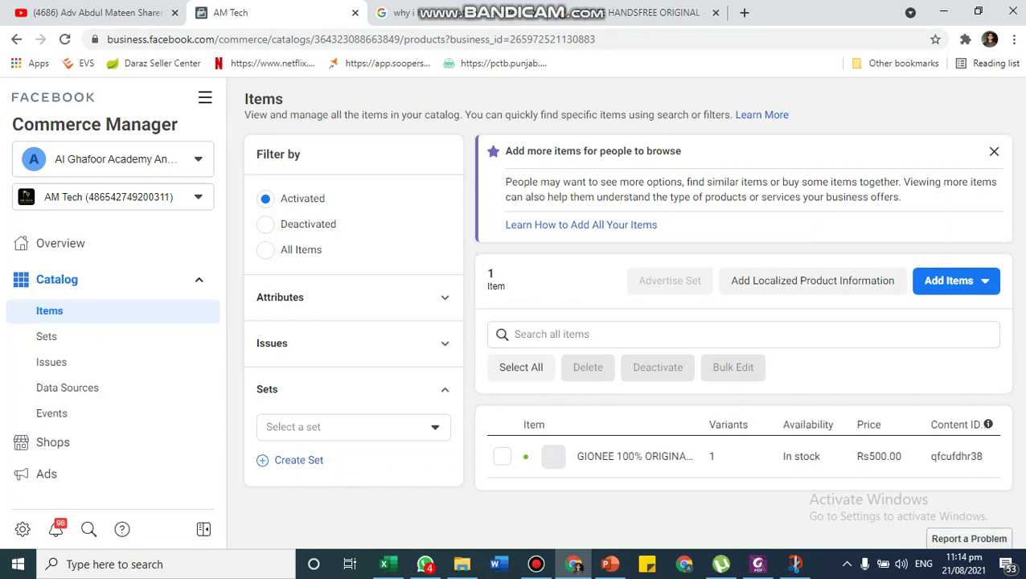
pyautogui.click(503, 456)
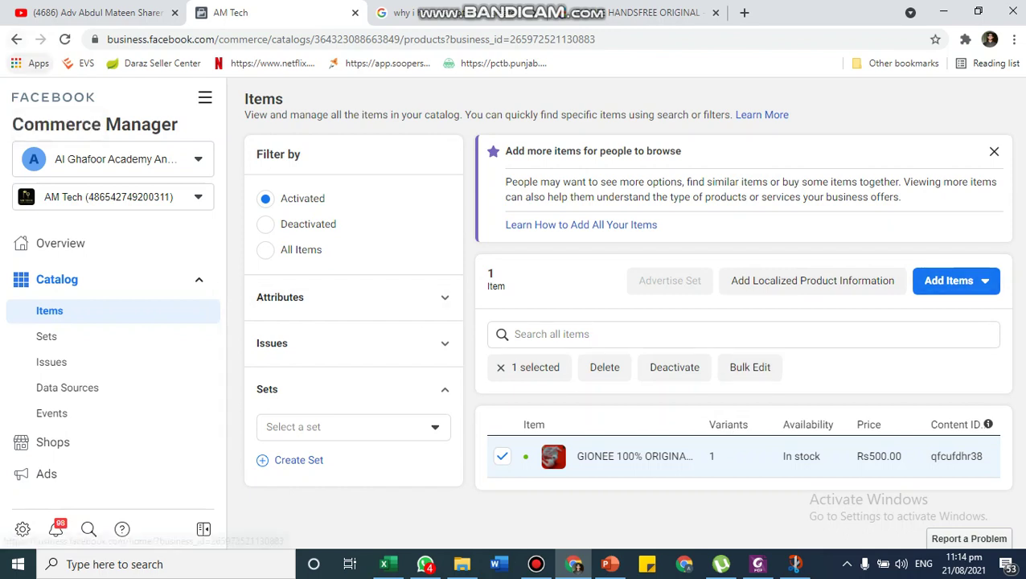
pyautogui.click(16, 39)
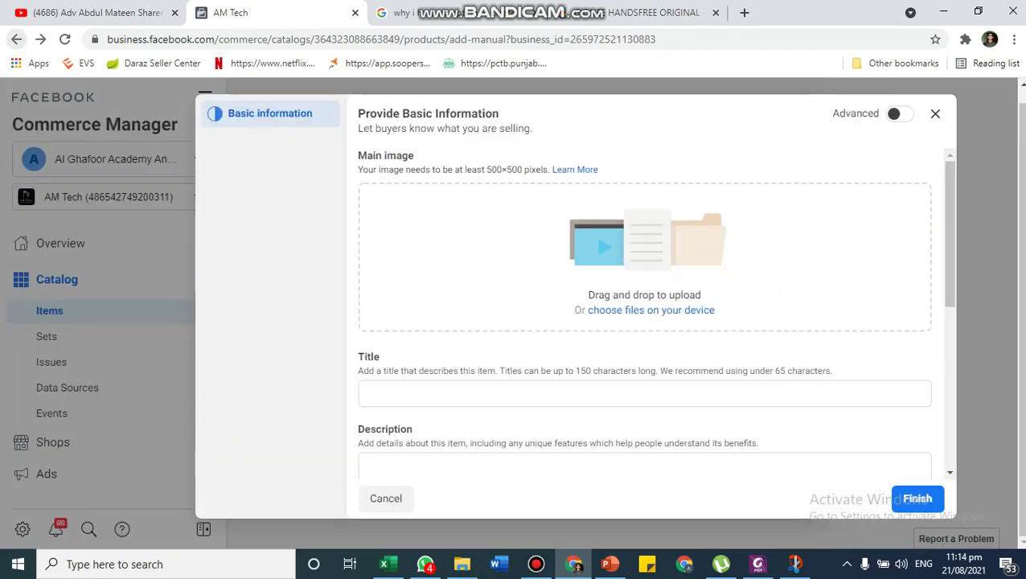
pyautogui.click(936, 114)
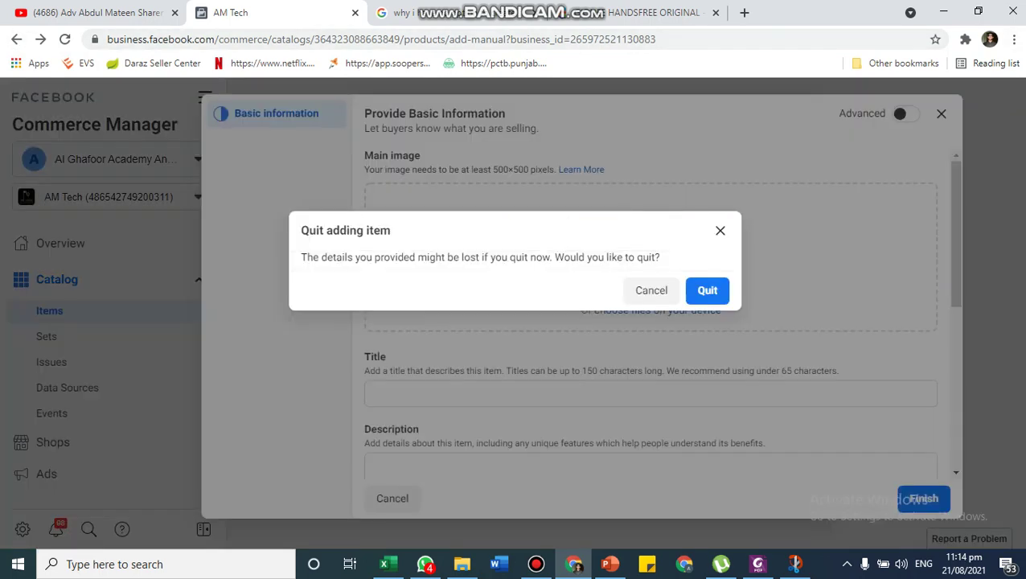
pyautogui.click(720, 230)
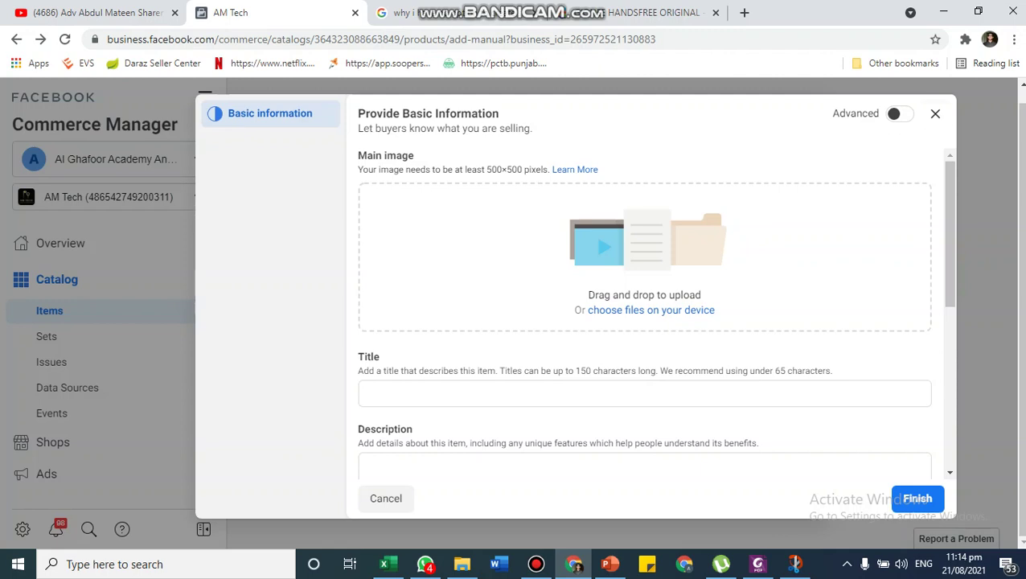
pyautogui.click(936, 113)
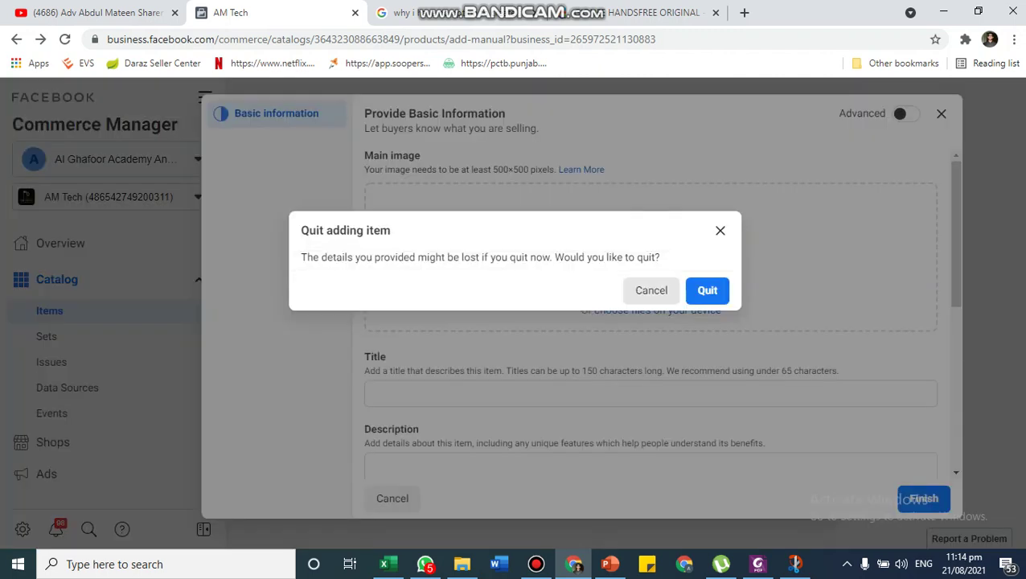
pyautogui.click(652, 290)
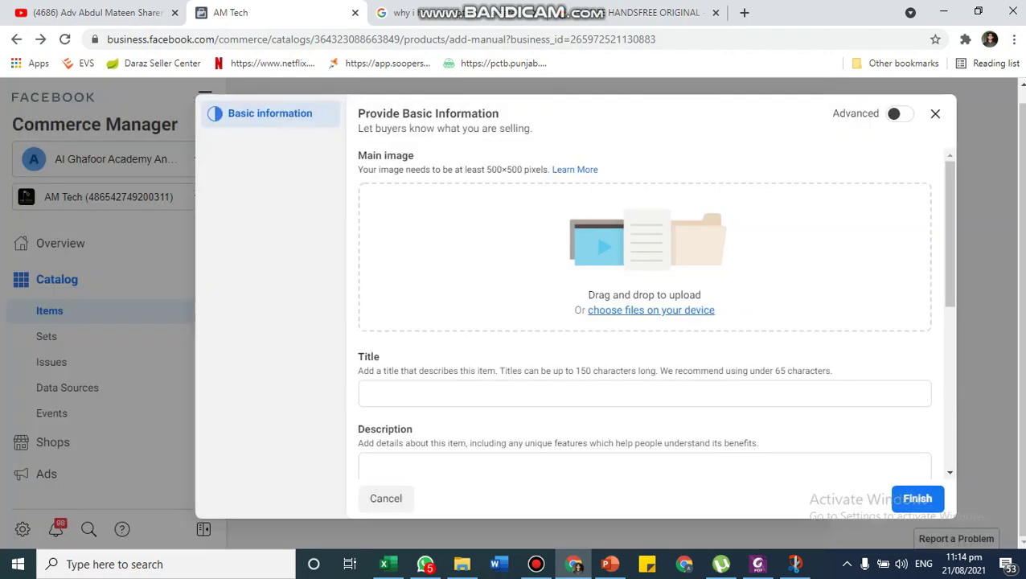
# - Review the blank item form from the main image chooser to the price and condition fields, and quit without adding another item
pyautogui.click(652, 310)
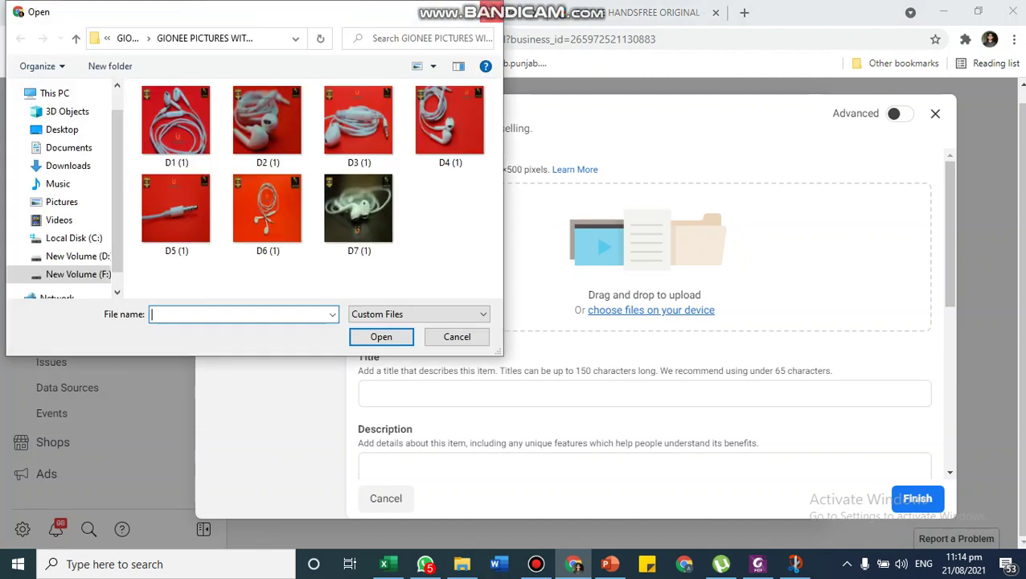
pyautogui.click(491, 11)
pyautogui.moveTo(950, 234); pyautogui.dragTo(950, 245)
pyautogui.scroll(-4, 643, 321)
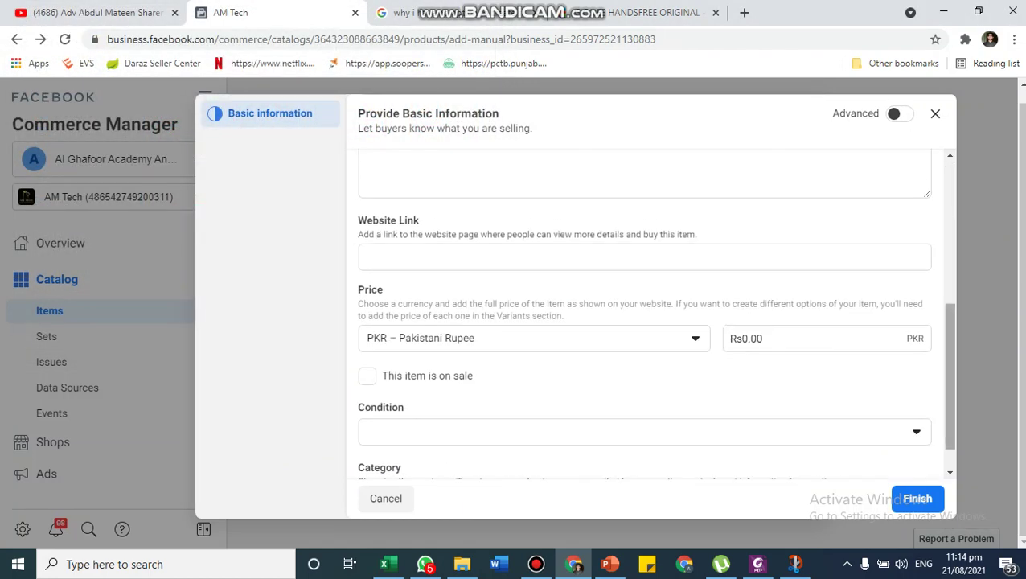
pyautogui.click(935, 114)
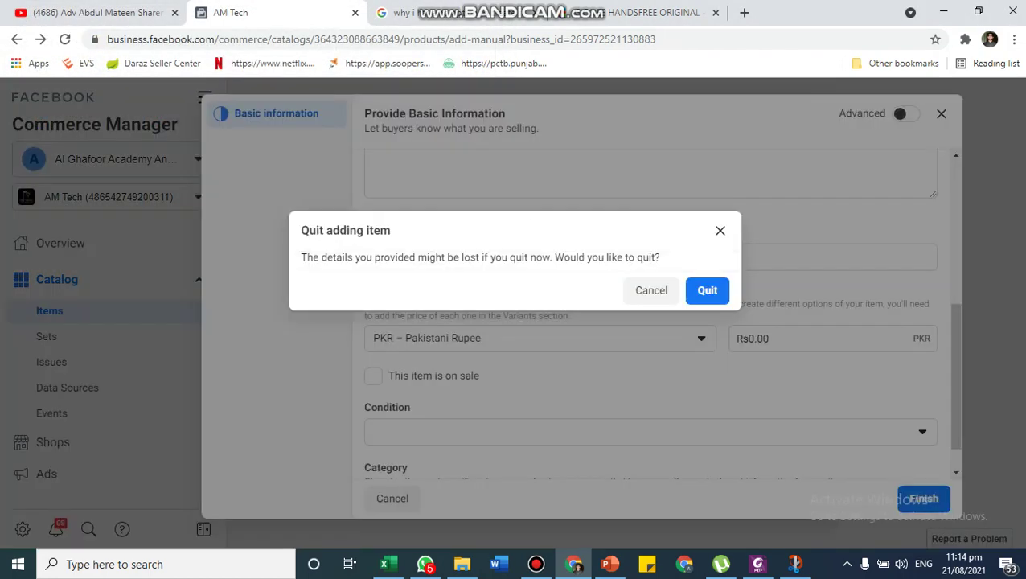
pyautogui.click(708, 290)
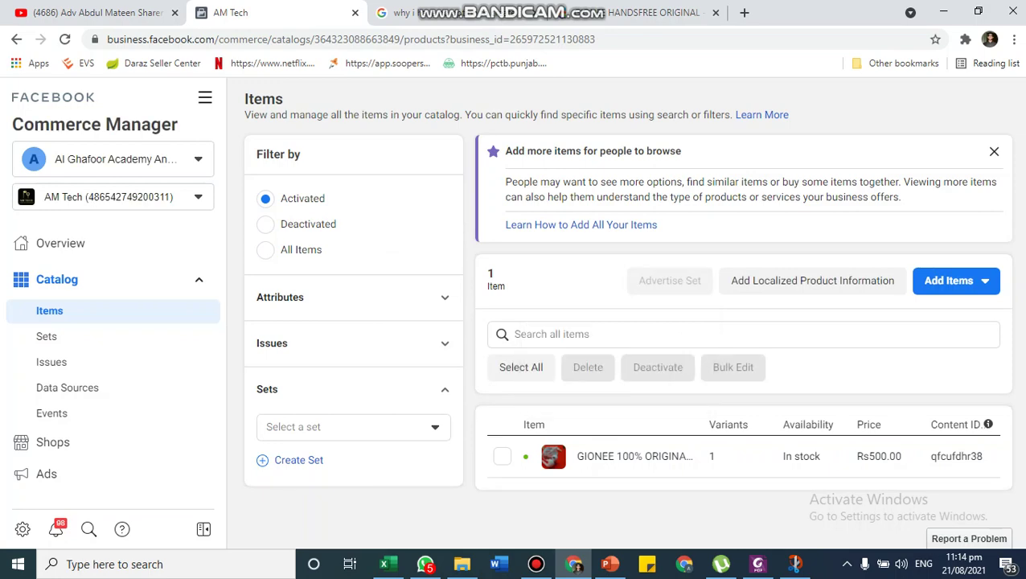
pyautogui.click(537, 564)
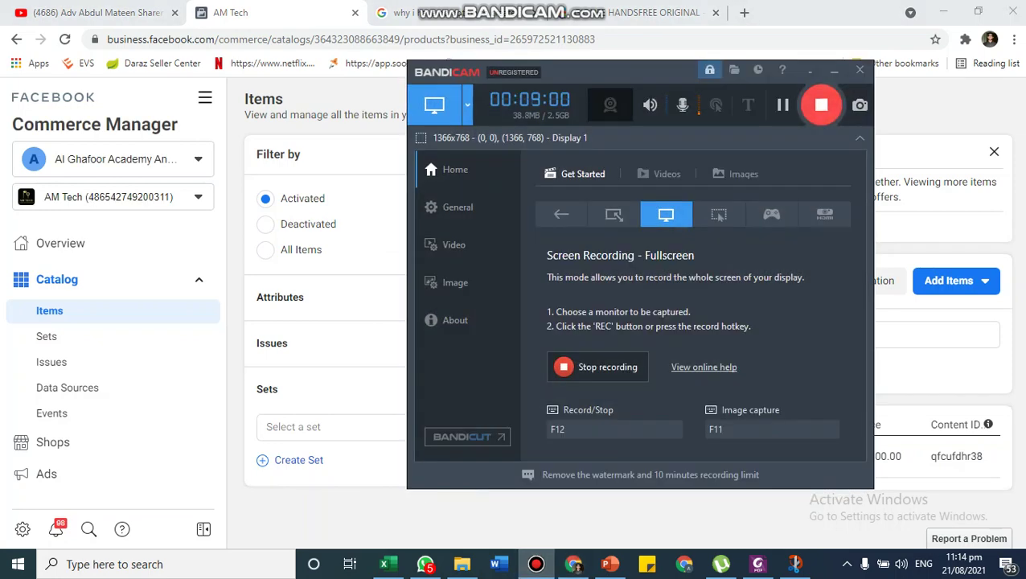